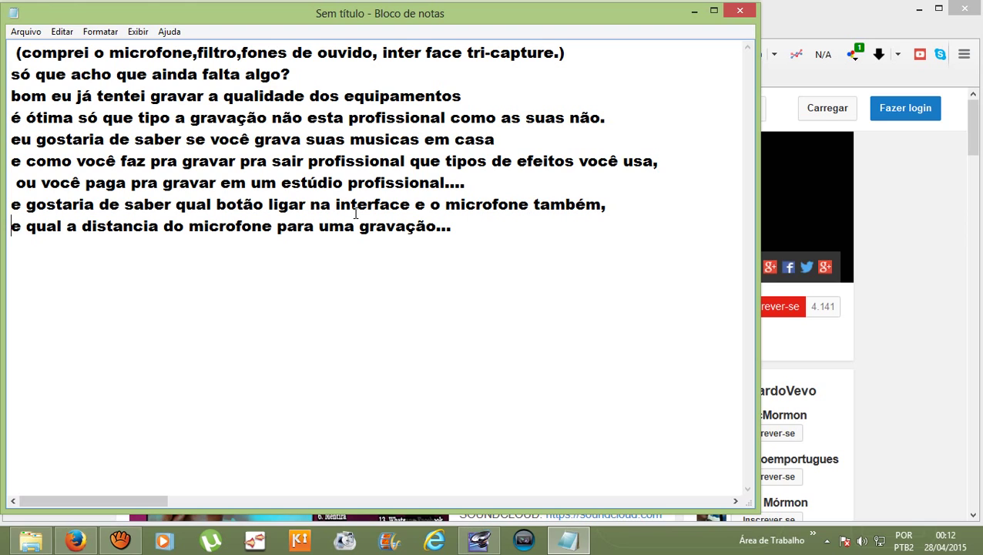
- Bring up the Adobe Audition session and review the viewer's recording questions in the Notepad note
{"action": "left_click", "coordinate": [694, 13]}
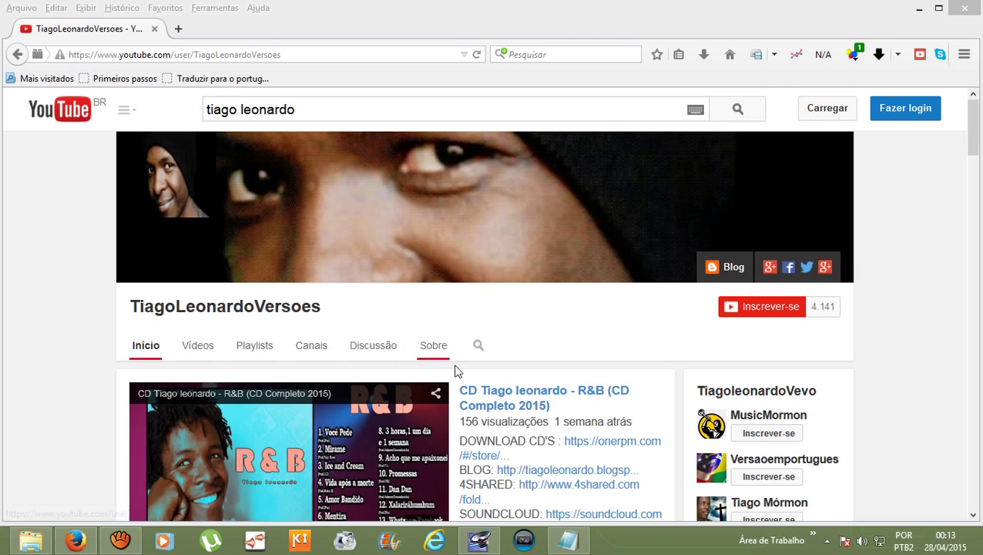
{"action": "left_click", "coordinate": [481, 544]}
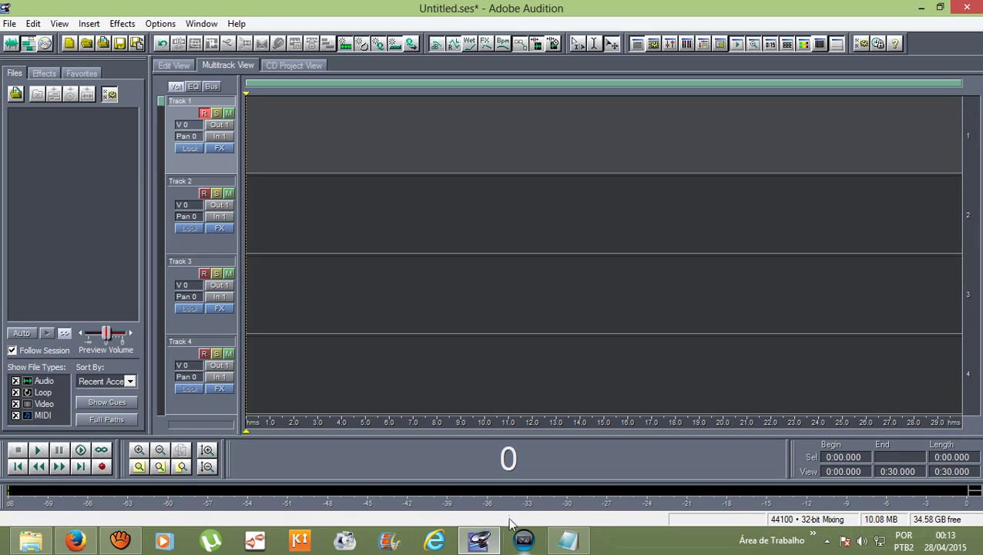
{"action": "left_click", "coordinate": [567, 541]}
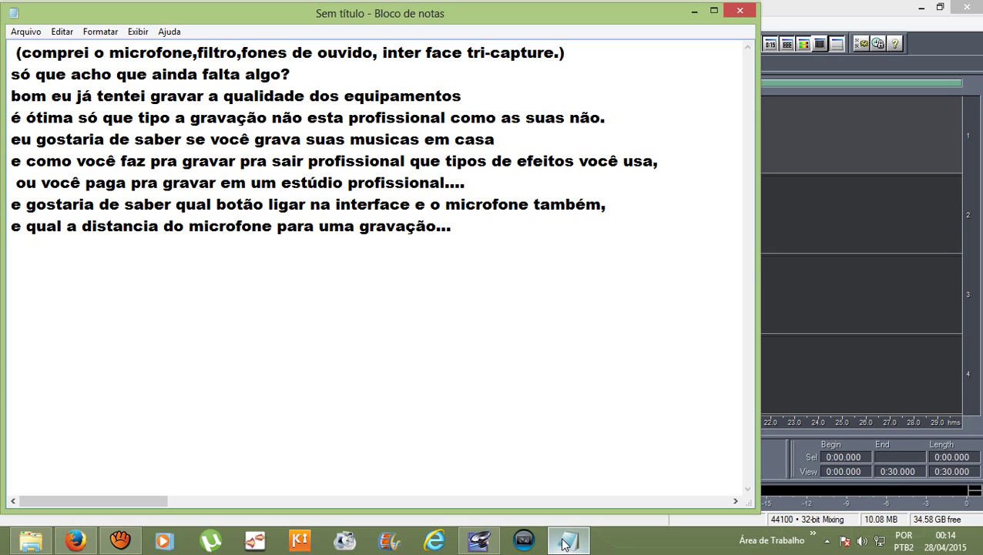
{"action": "left_click", "coordinate": [564, 544]}
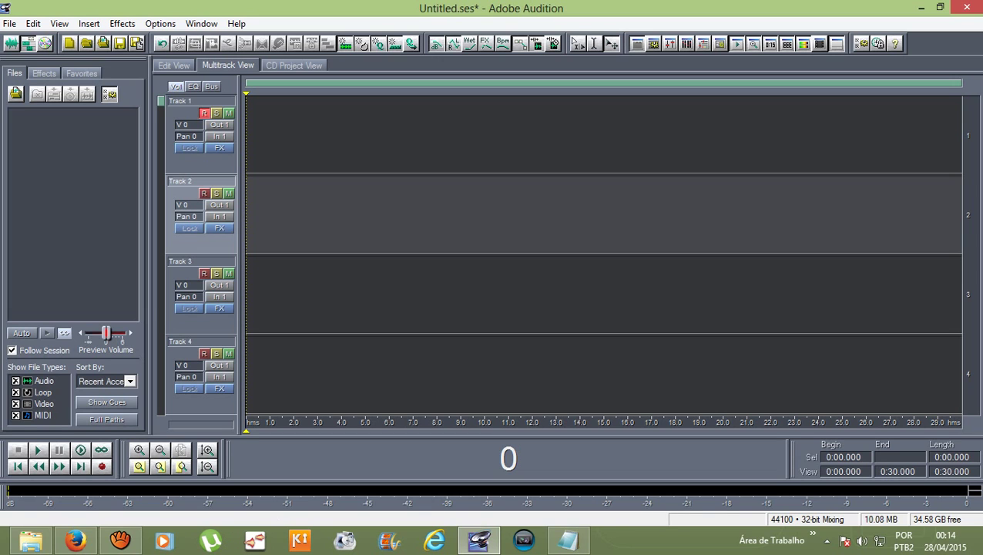
- Search Google Images for "interface roland tri-capture" in a new Firefox tab
{"action": "mouse_move", "coordinate": [75, 539]}
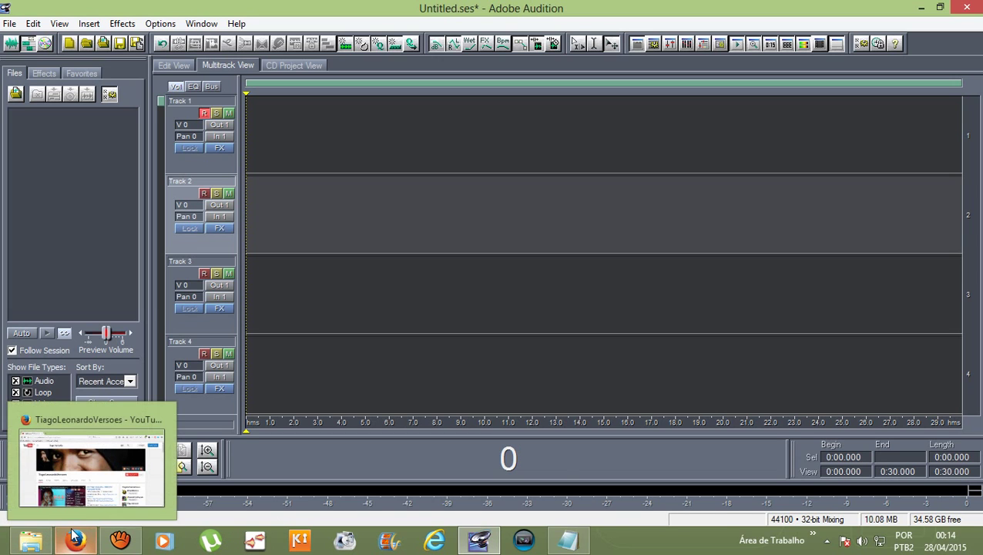
{"action": "left_click", "coordinate": [38, 475]}
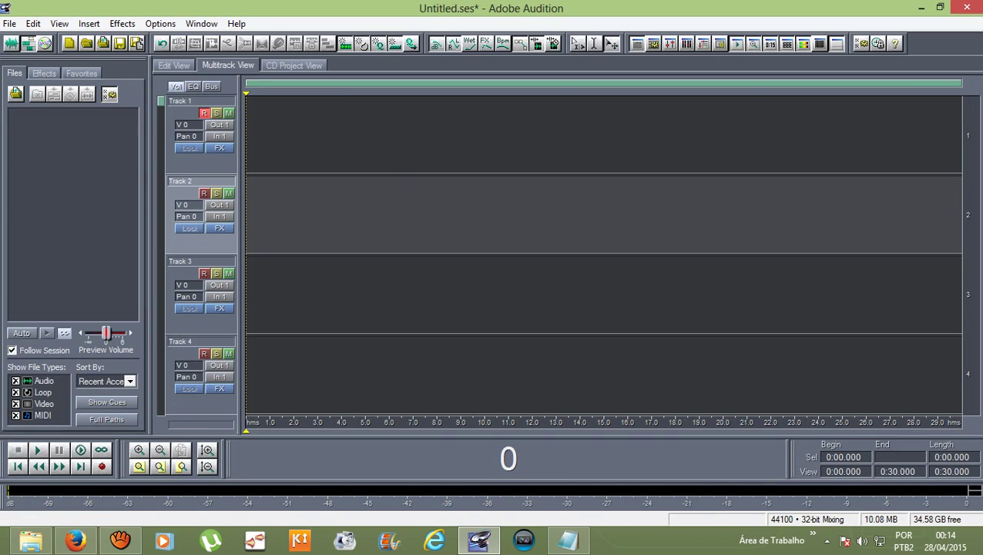
{"action": "left_click", "coordinate": [74, 539]}
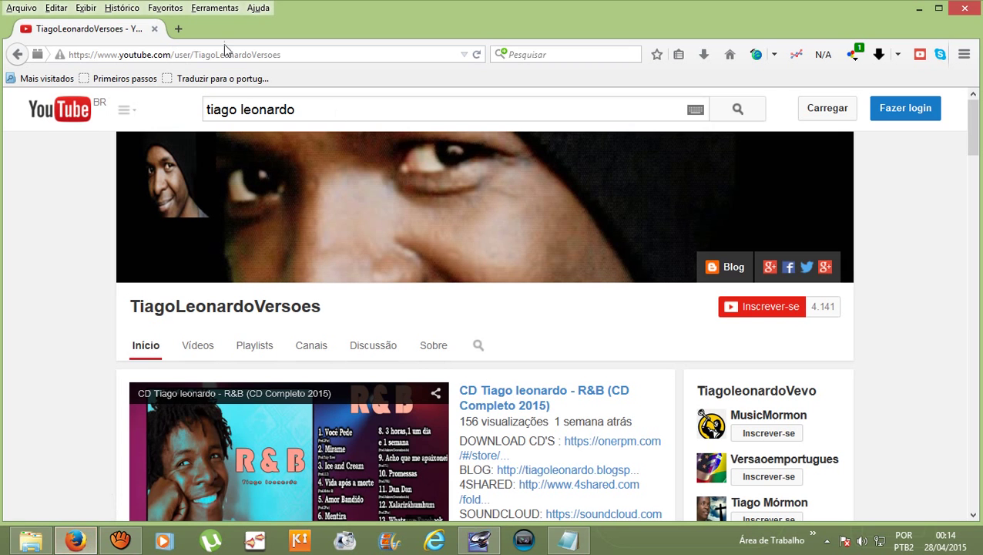
{"action": "left_click", "coordinate": [179, 31]}
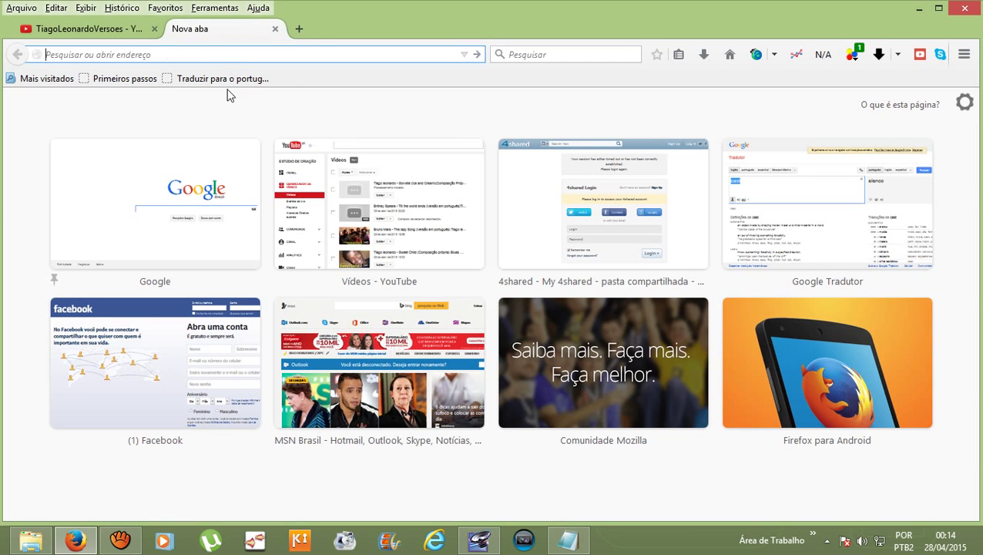
{"action": "left_click", "coordinate": [191, 171]}
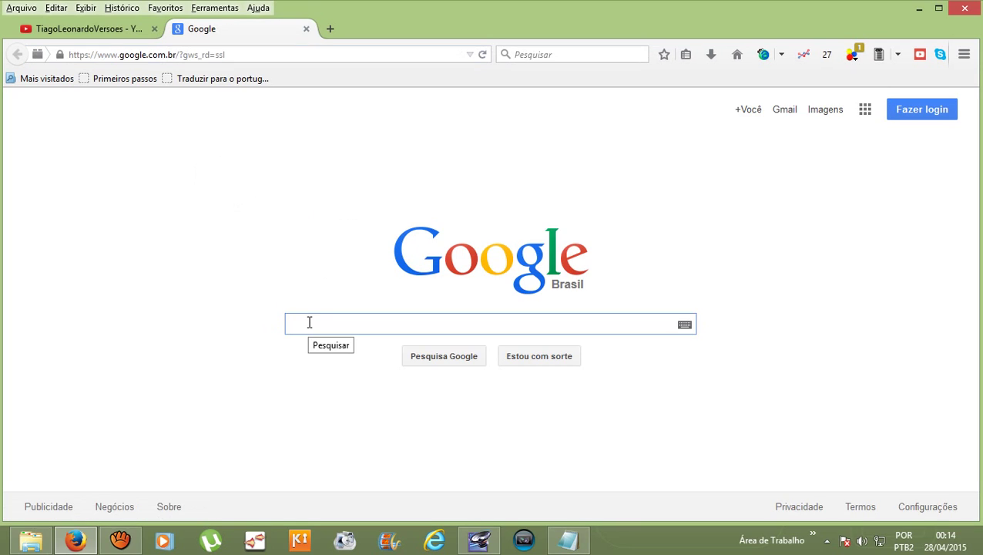
{"action": "type", "text": "interface"}
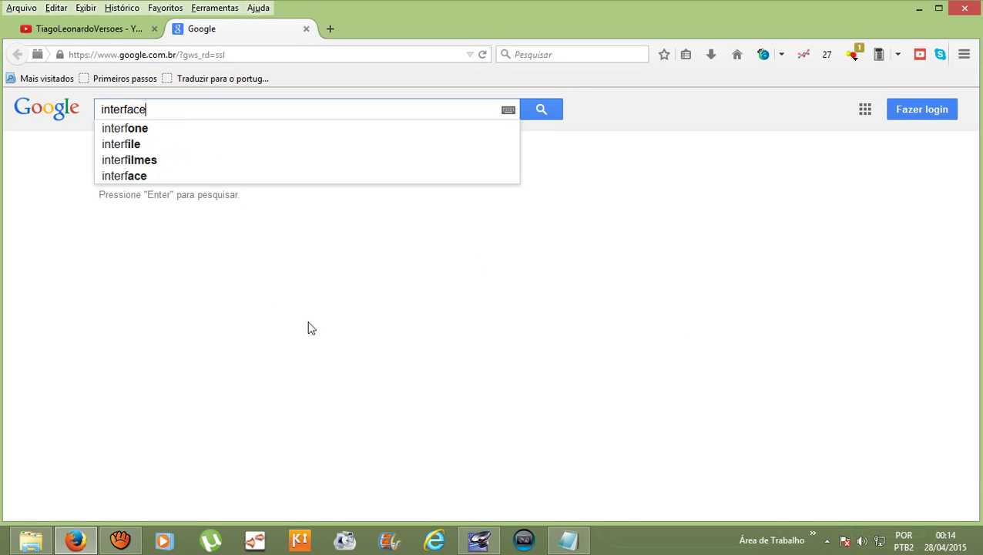
{"action": "type", "text": " rol"}
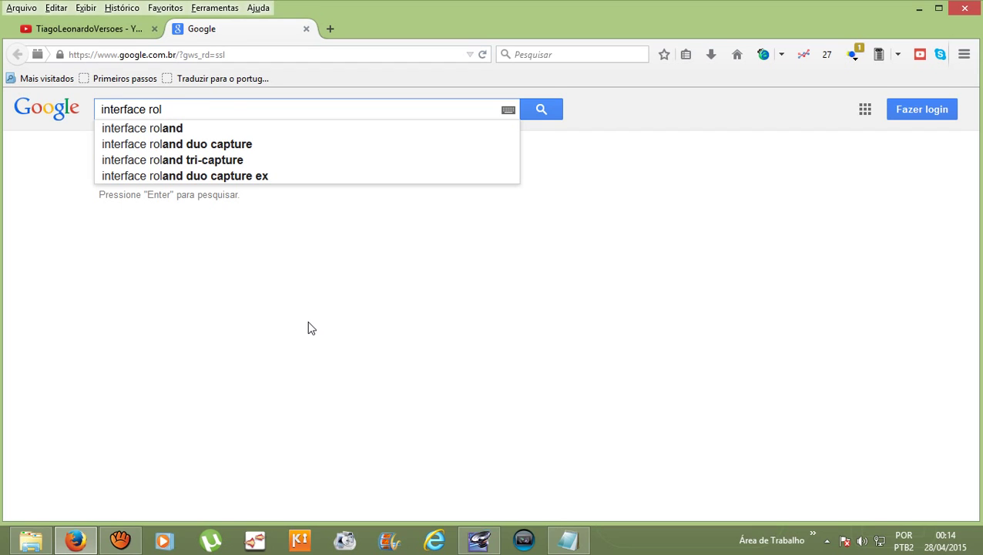
{"action": "left_click", "coordinate": [163, 158]}
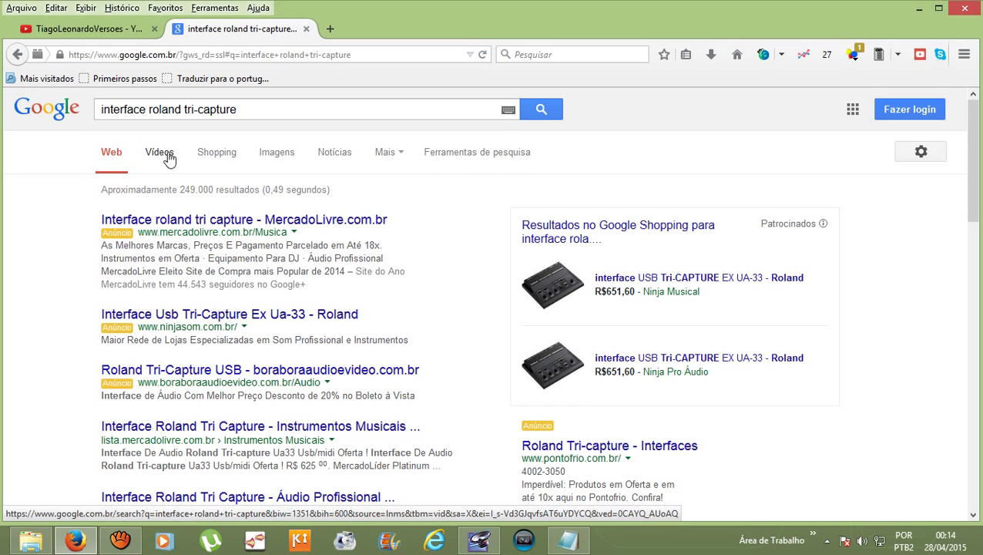
{"action": "left_click", "coordinate": [280, 159]}
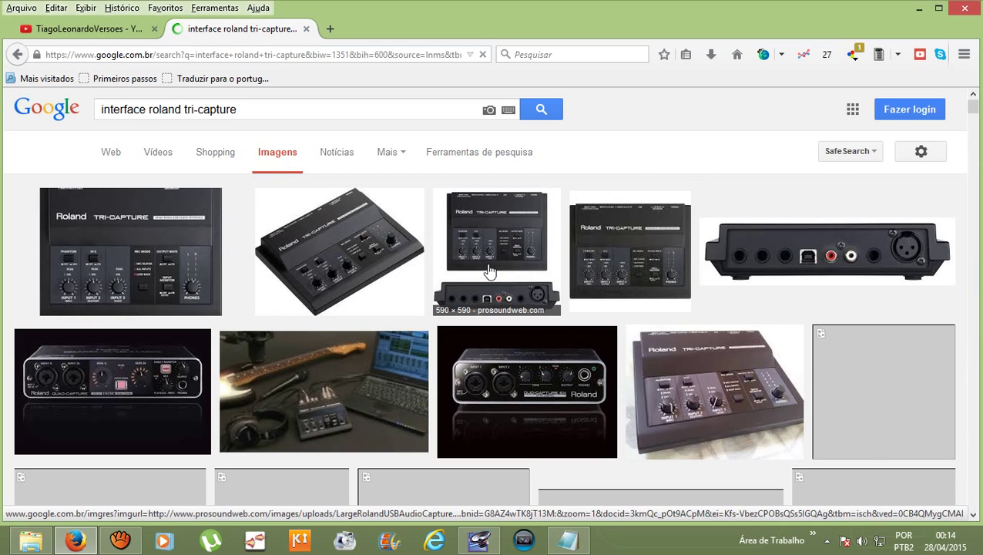
- Try to view the prosoundweb.com image of the Roland TRI-CAPTURE at full size
{"action": "left_click", "coordinate": [487, 295]}
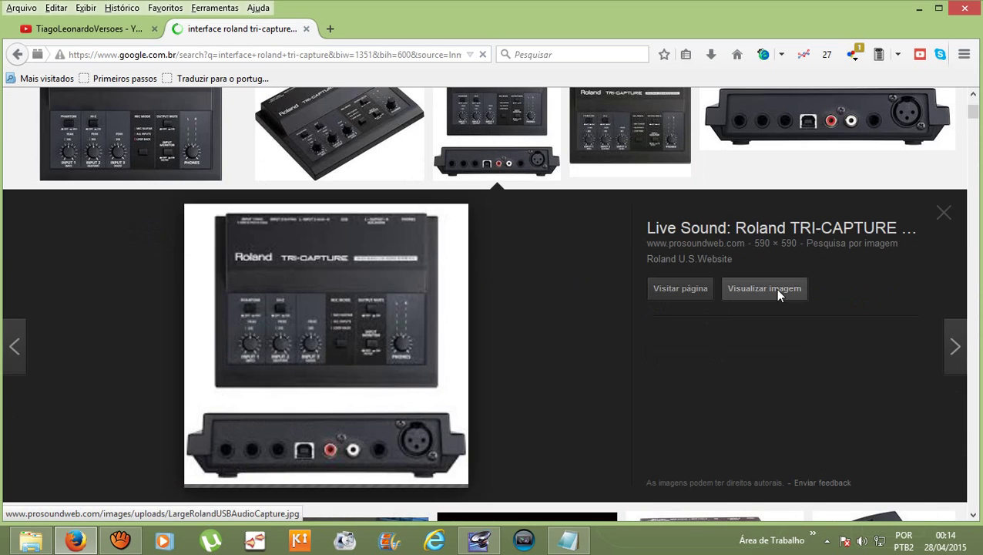
{"action": "left_click", "coordinate": [775, 288]}
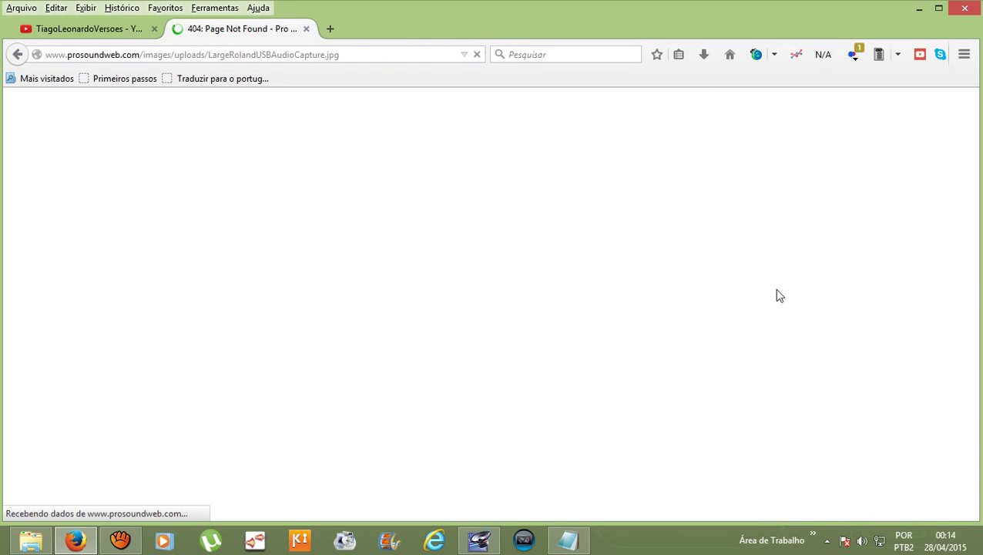
{"action": "left_click", "coordinate": [17, 53]}
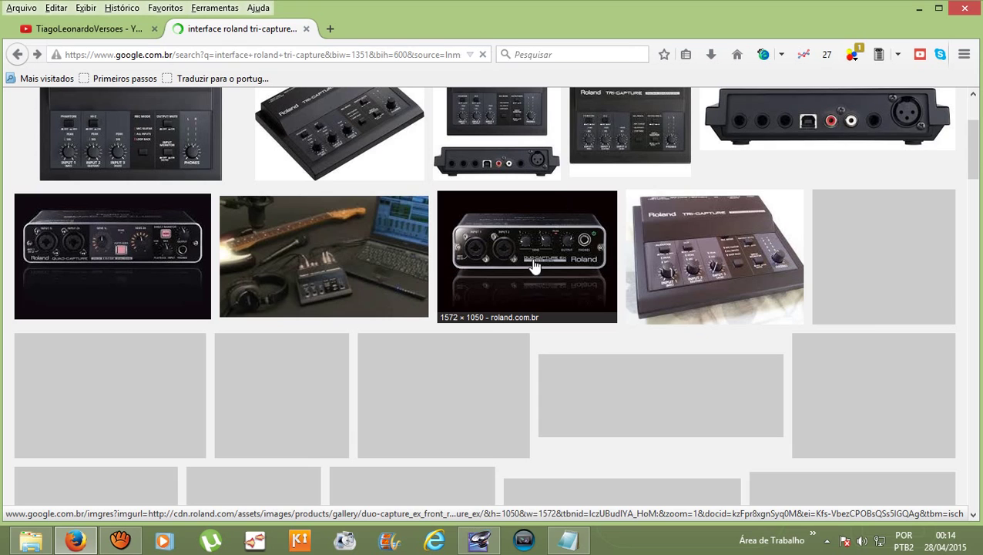
{"action": "scroll", "coordinate": [462, 263], "scroll_direction": "up", "scroll_amount": 3}
{"action": "left_click", "coordinate": [527, 242]}
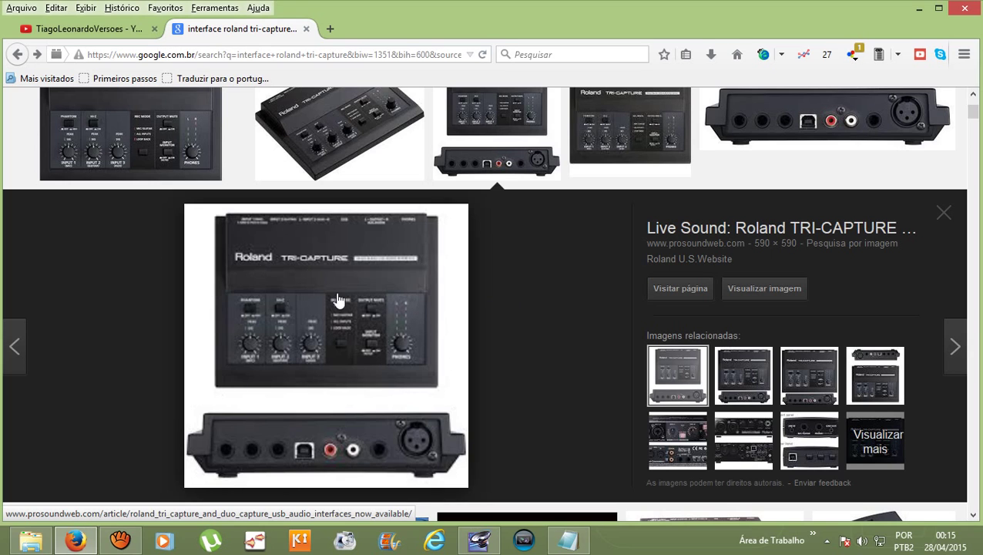
{"action": "left_click", "coordinate": [753, 377]}
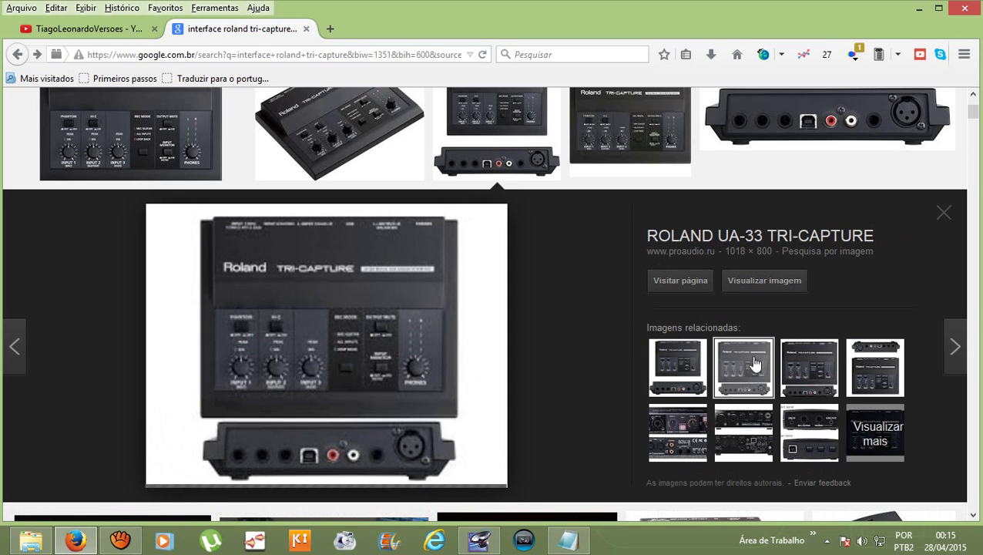
{"action": "left_click", "coordinate": [763, 281]}
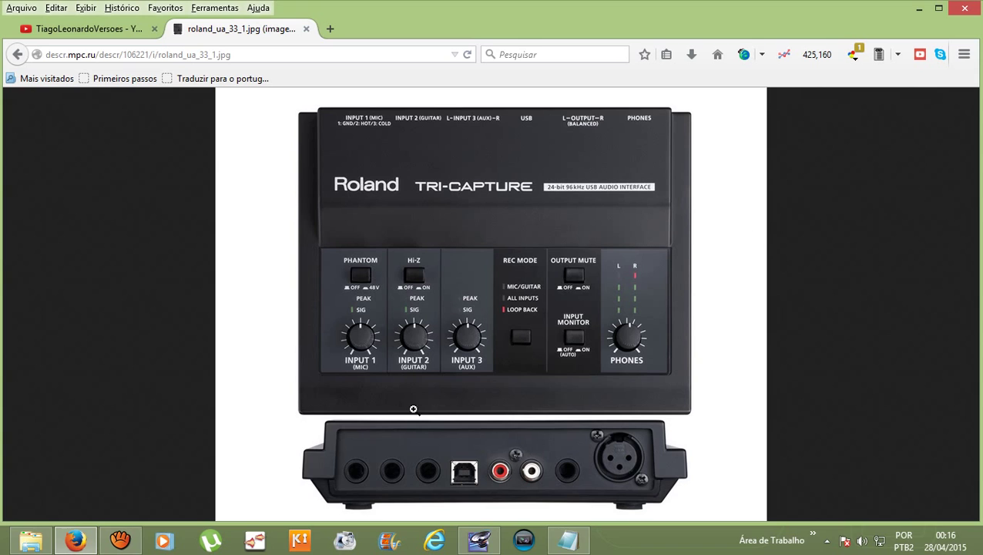
- Switch to Adobe Audition and record a vocal take of about 13 seconds on Track 1
{"action": "left_click", "coordinate": [482, 543]}
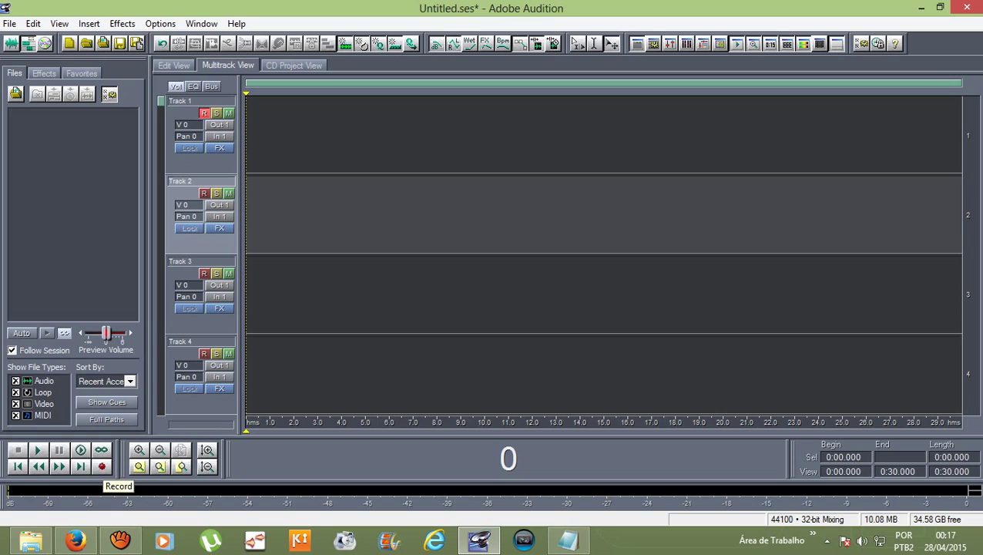
{"action": "left_click", "coordinate": [101, 466]}
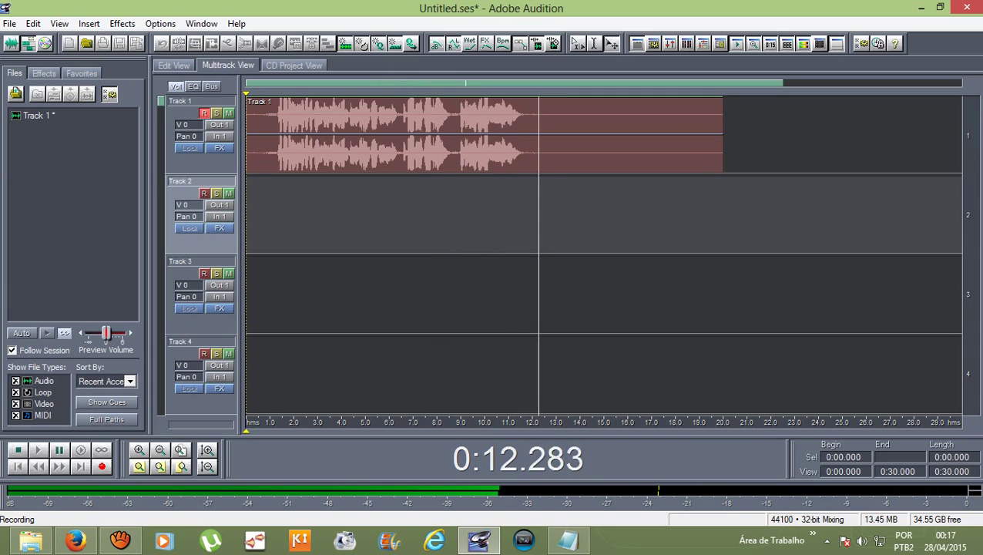
{"action": "key", "text": "space"}
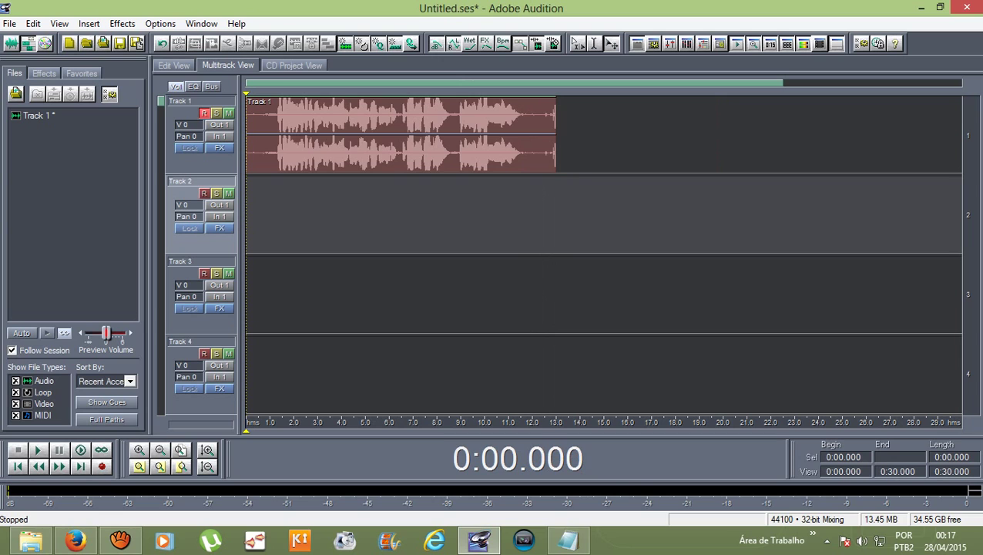
- Open the recorded Track 1 clip in the waveform Edit View
{"action": "left_click", "coordinate": [401, 134]}
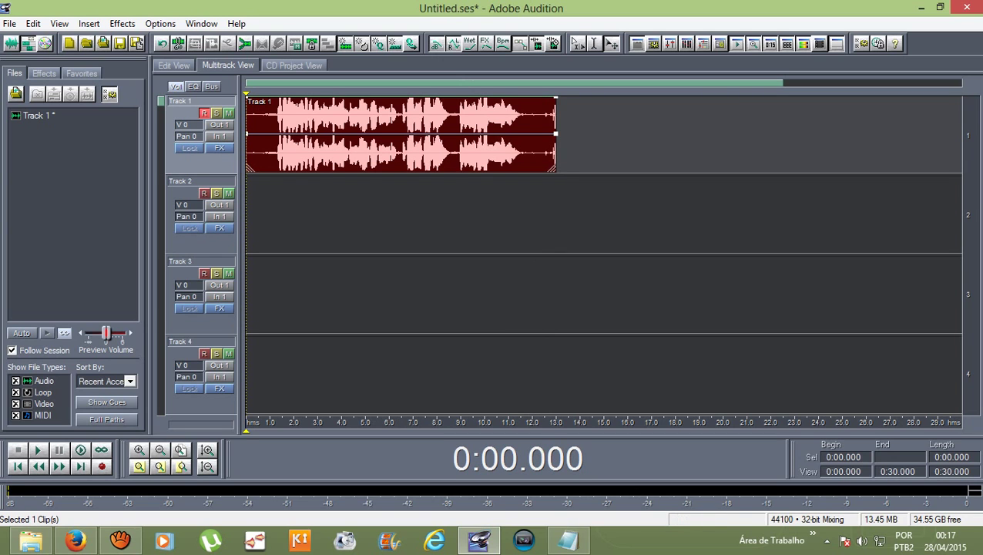
{"action": "double_click", "coordinate": [531, 135]}
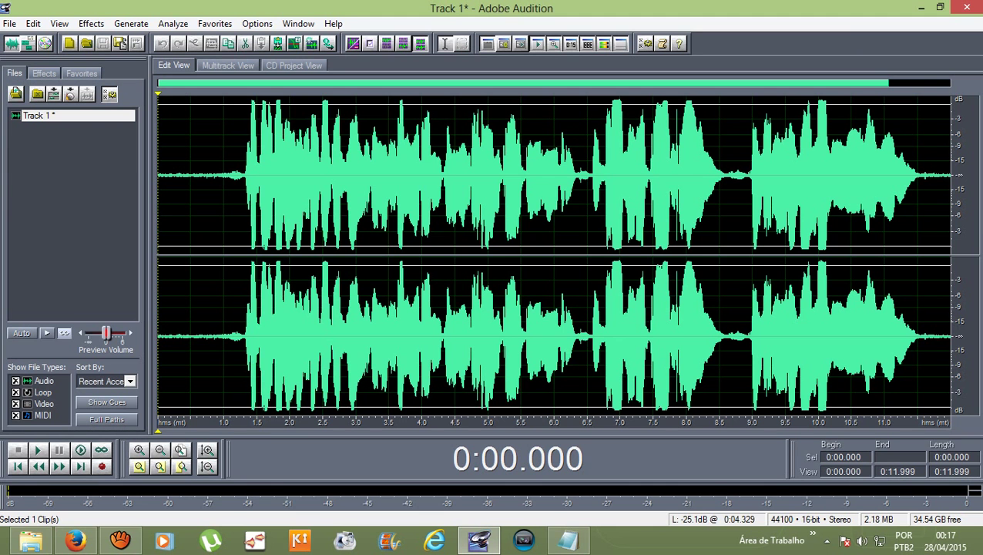
{"action": "left_click_drag", "start_coordinate": [238, 177], "coordinate": [944, 177]}
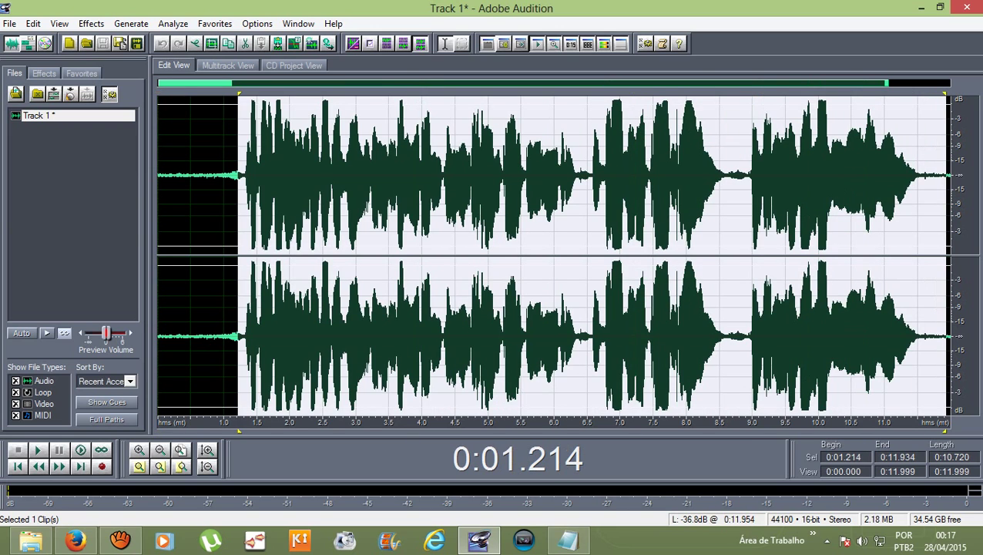
{"action": "left_click", "coordinate": [258, 177]}
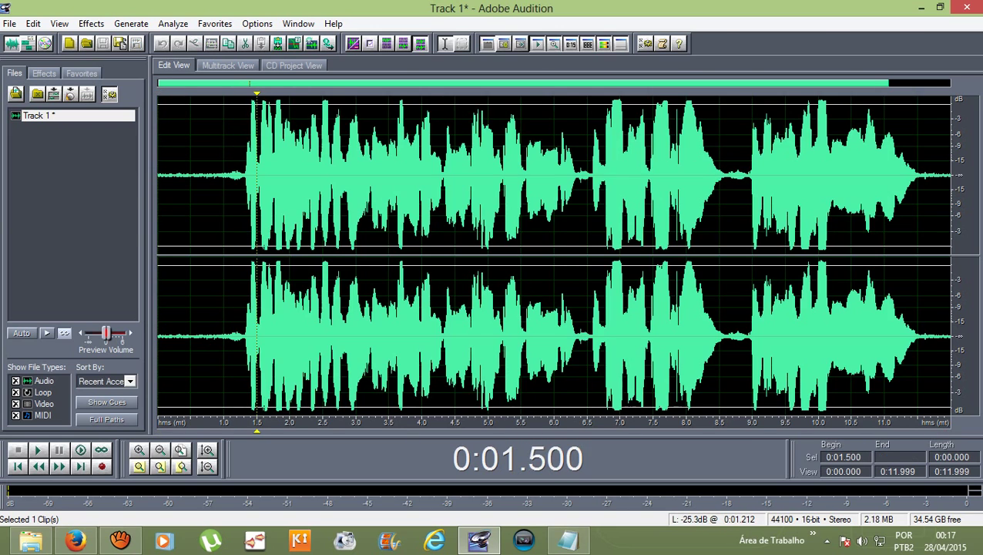
{"action": "left_click", "coordinate": [227, 66]}
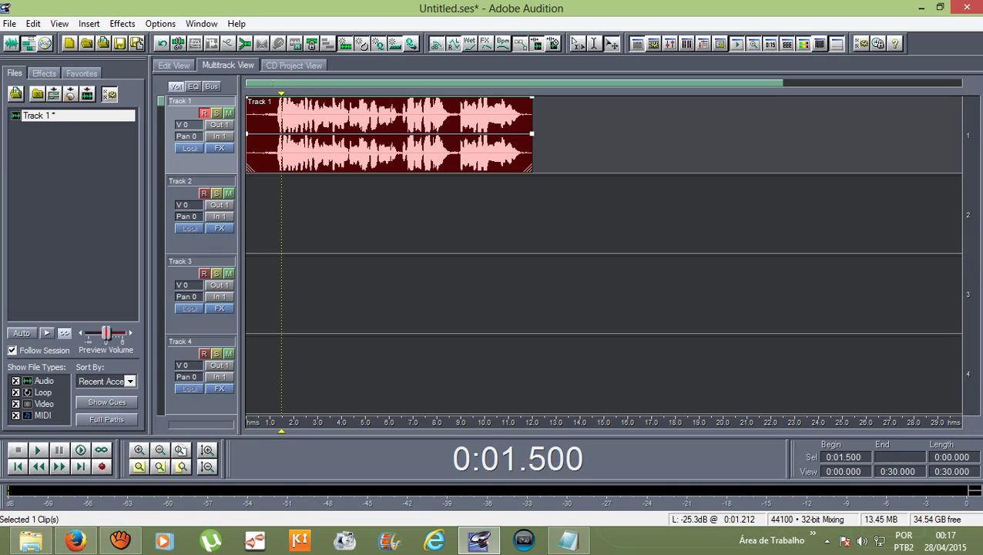
{"action": "key", "text": "F12"}
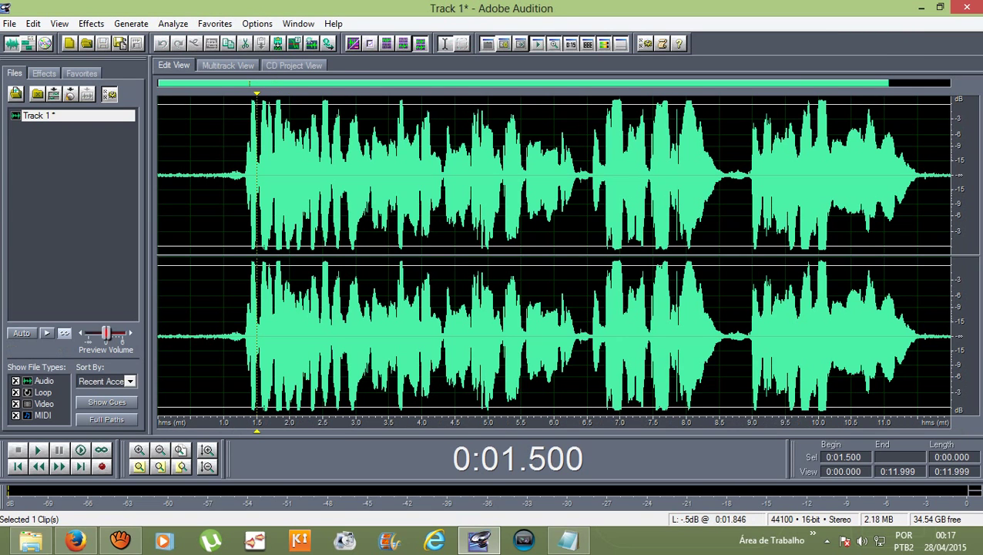
- Select the vocal part from about 0:01.247 to 0:11.817, show the whole waveform and play the selection
{"action": "left_click_drag", "start_coordinate": [240, 177], "coordinate": [874, 177]}
{"action": "left_click", "coordinate": [180, 449]}
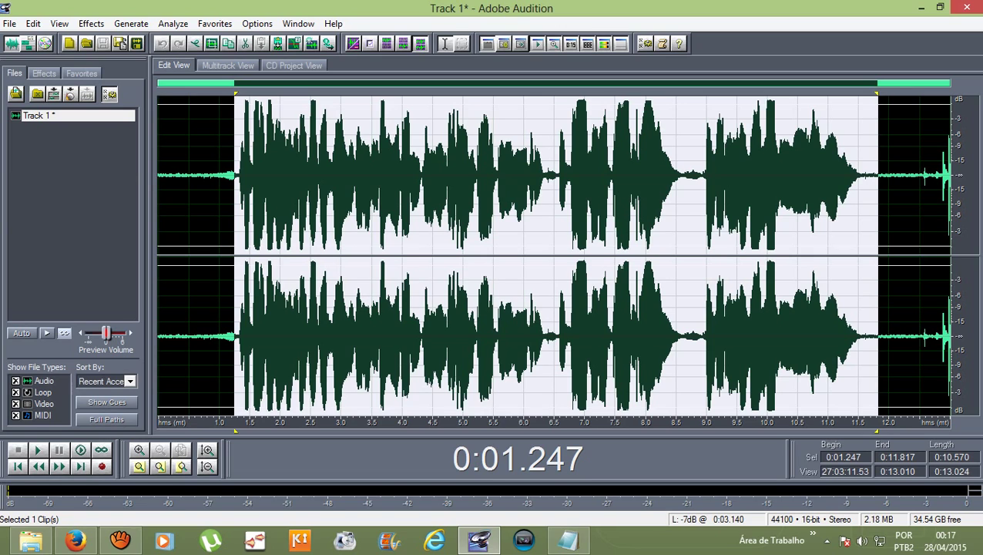
{"action": "key", "text": "space"}
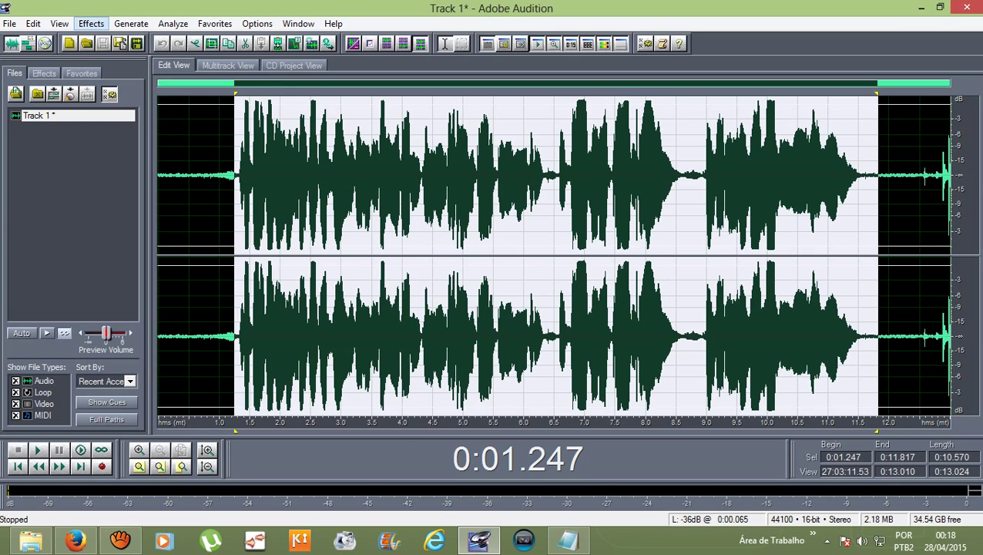
- Apply Studio Reverb with the Vocal Reverb (medium) preset to the selected vocal and play the result
{"action": "left_click", "coordinate": [91, 23]}
{"action": "mouse_move", "coordinate": [123, 109]}
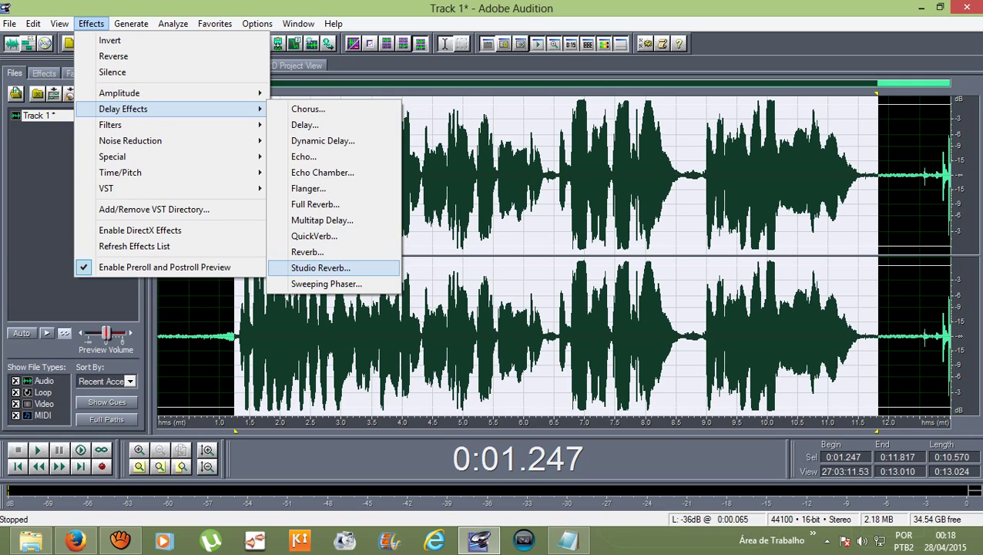
{"action": "left_click", "coordinate": [320, 267]}
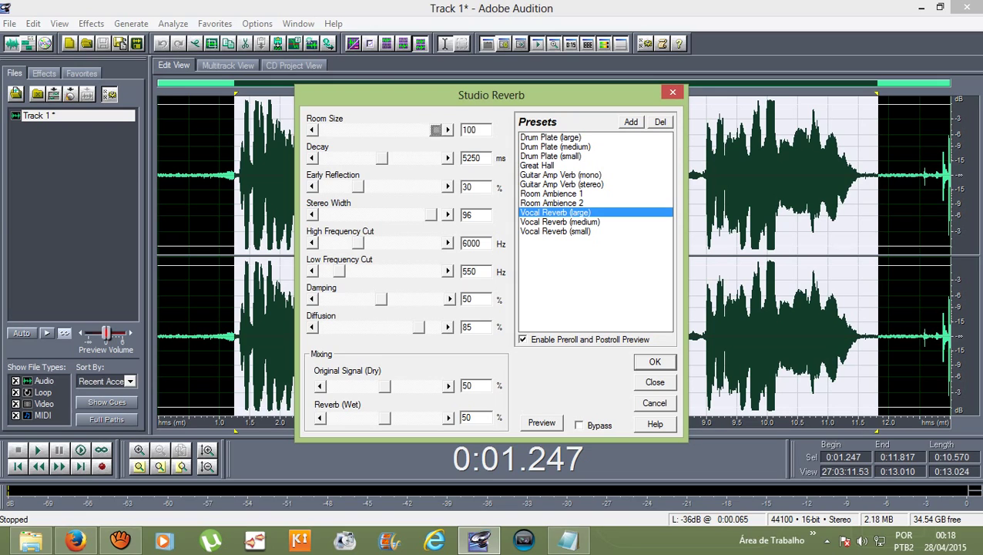
{"action": "left_click", "coordinate": [560, 221]}
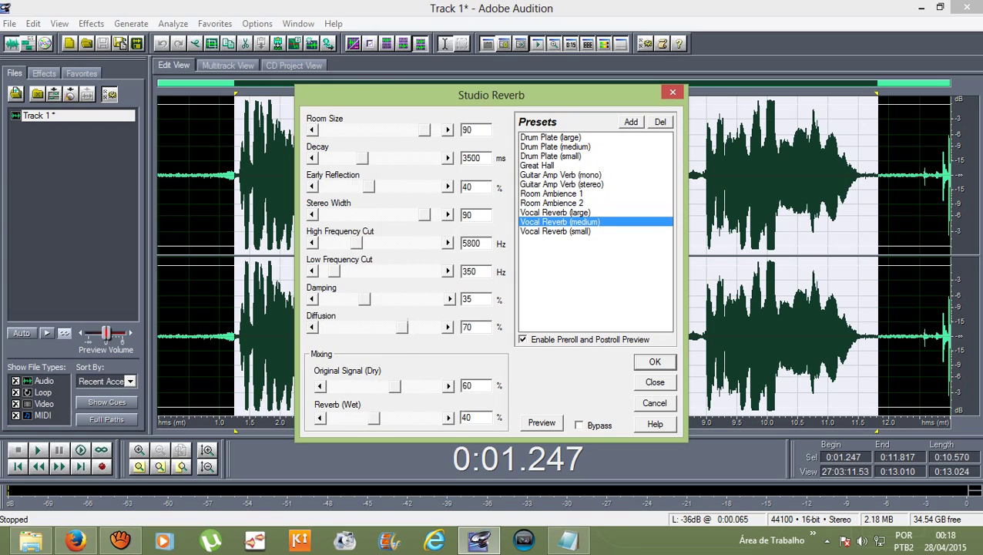
{"action": "left_click", "coordinate": [554, 231]}
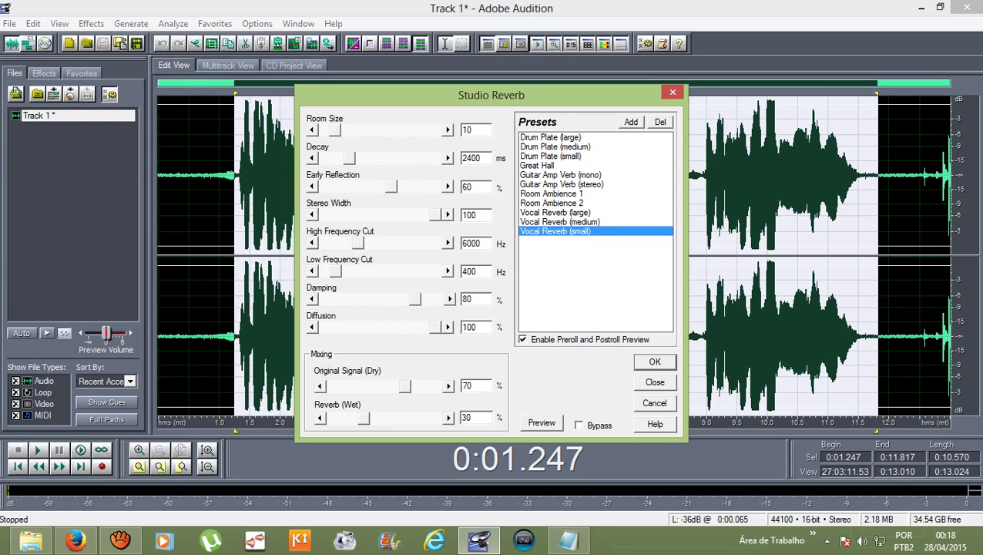
{"action": "left_click", "coordinate": [559, 221]}
{"action": "left_click", "coordinate": [554, 212]}
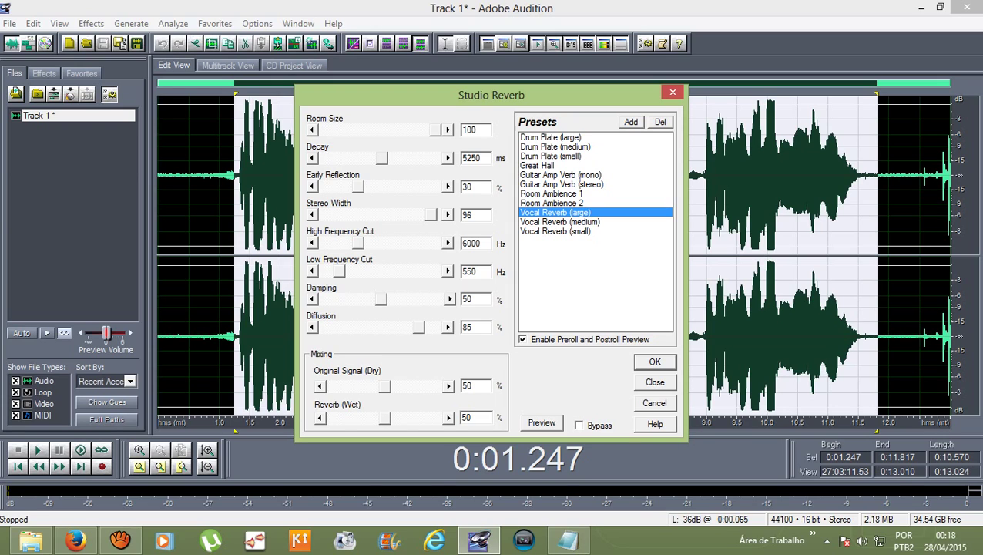
{"action": "left_click", "coordinate": [560, 221]}
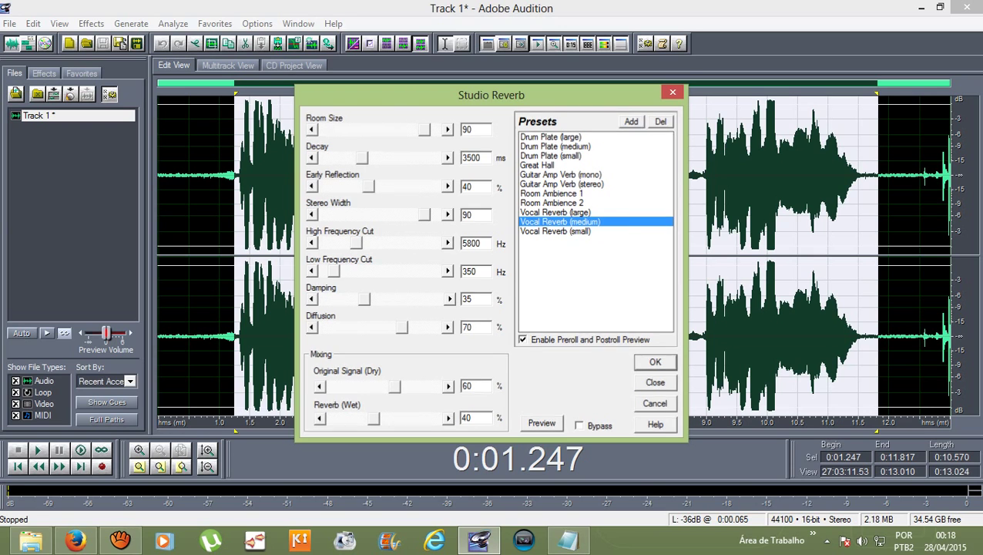
{"action": "key", "text": "Return"}
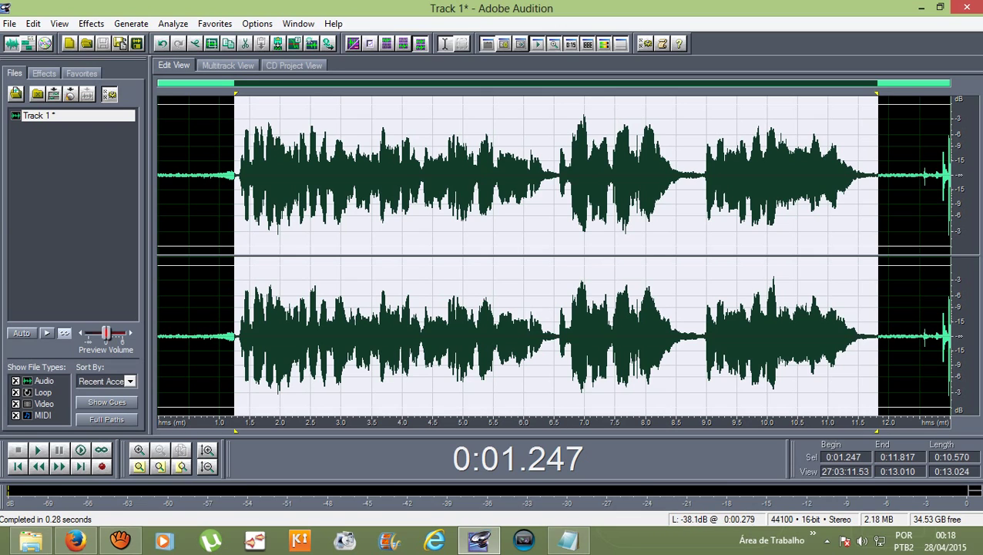
{"action": "key", "text": "space"}
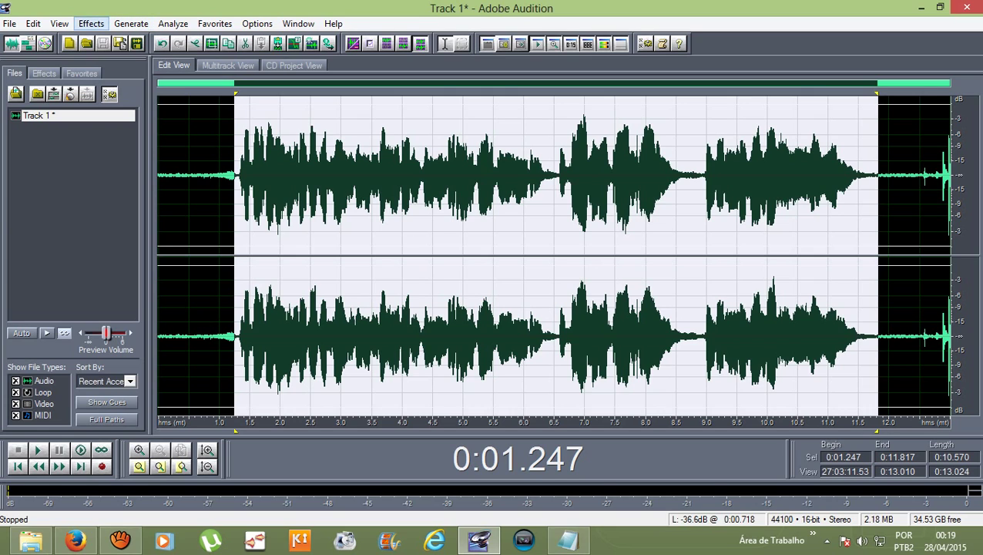
- Apply Pitch Correction to the selected vocal with the reference calibration at 440 Hz and an FFT size of 4096
{"action": "left_click", "coordinate": [91, 23]}
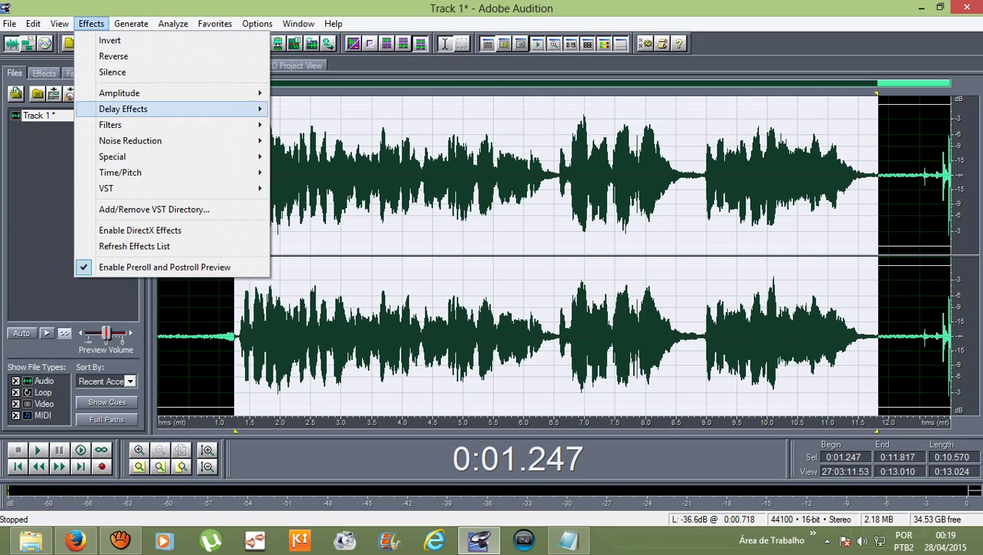
{"action": "mouse_move", "coordinate": [154, 188]}
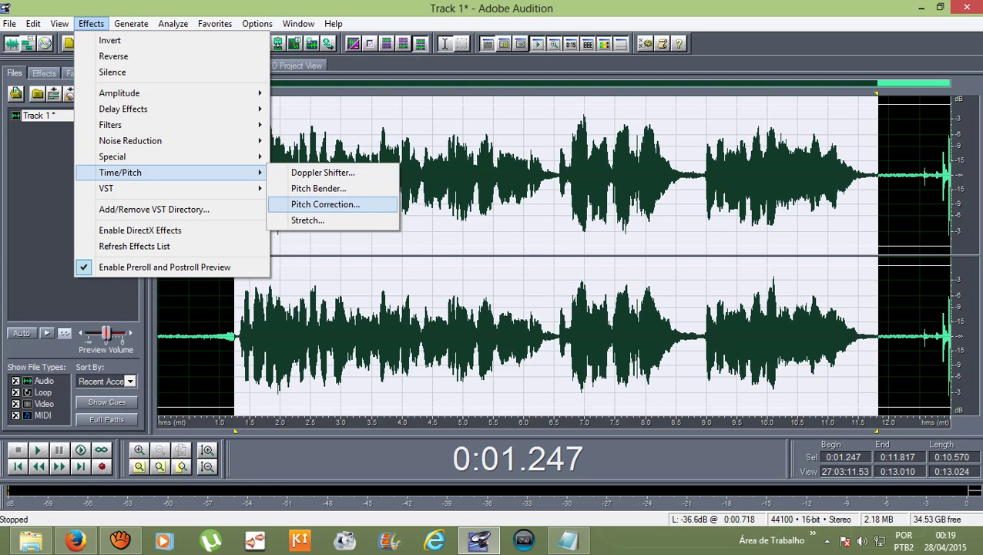
{"action": "key", "text": "Return"}
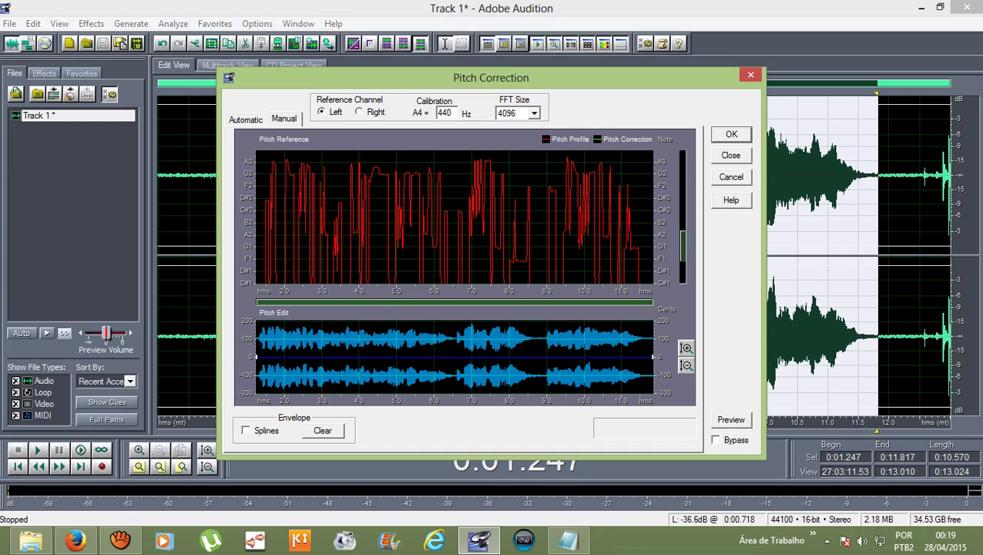
{"action": "key", "text": "Return"}
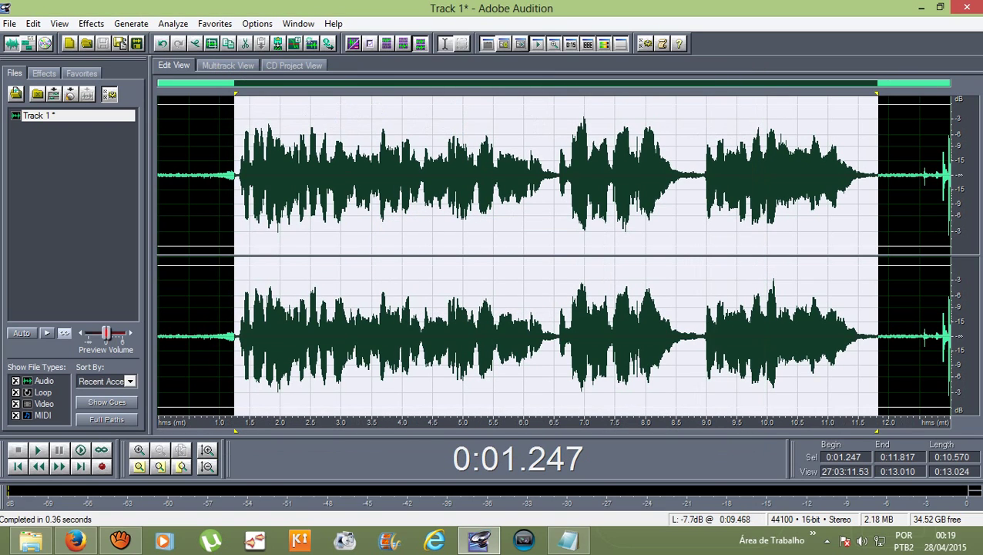
- Play the pitch-corrected vocal from 0:01.089 and undo the Pitch Correction
{"action": "left_click", "coordinate": [202, 178]}
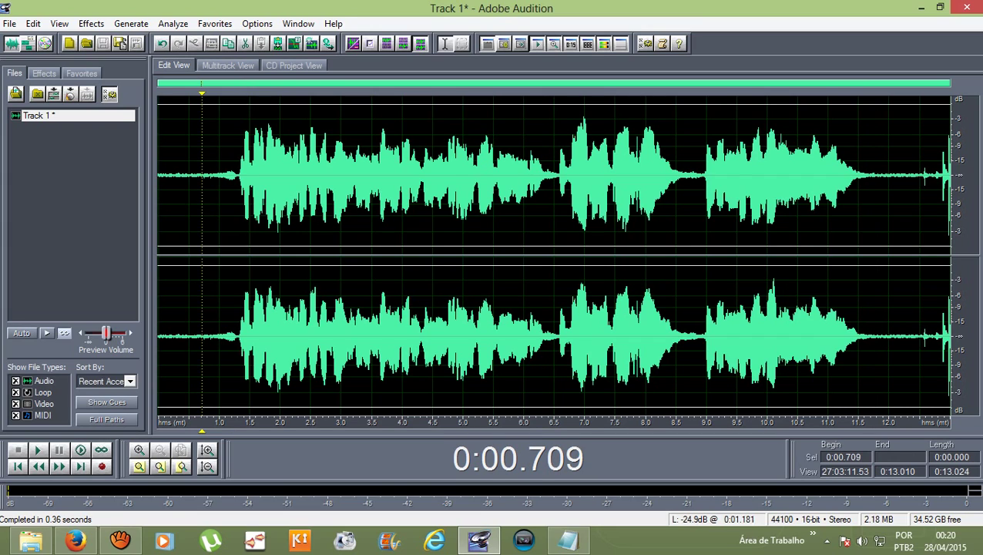
{"action": "left_click", "coordinate": [224, 177]}
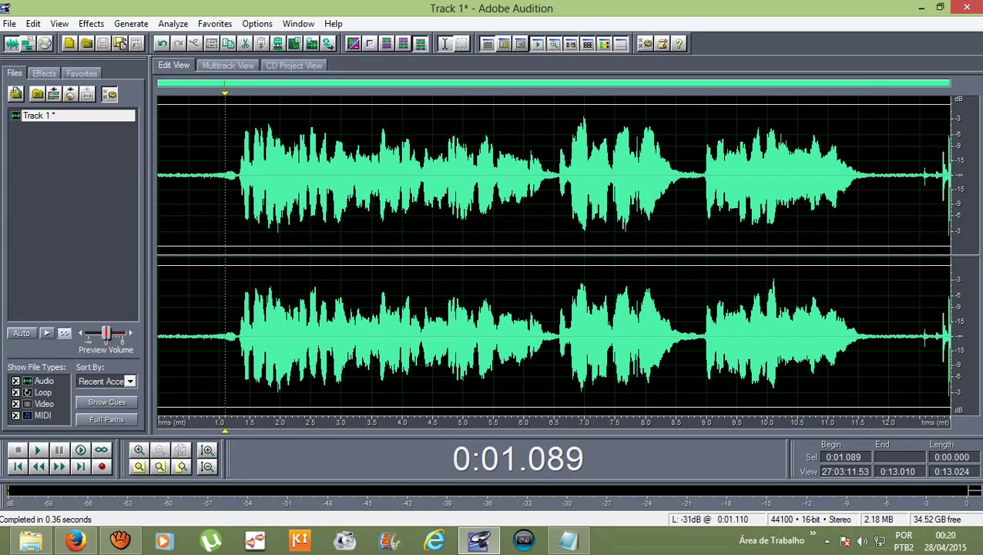
{"action": "key", "text": "space"}
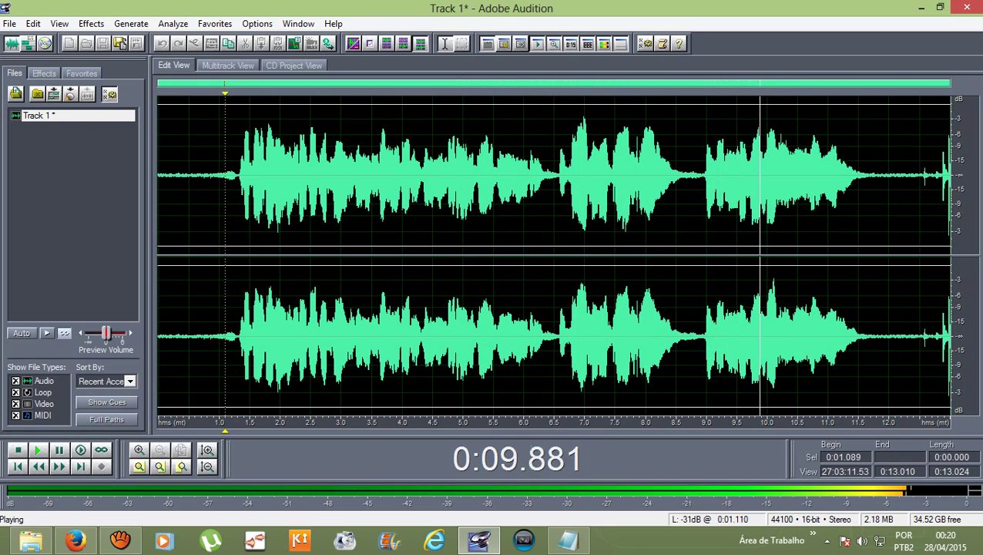
{"action": "key", "text": "space"}
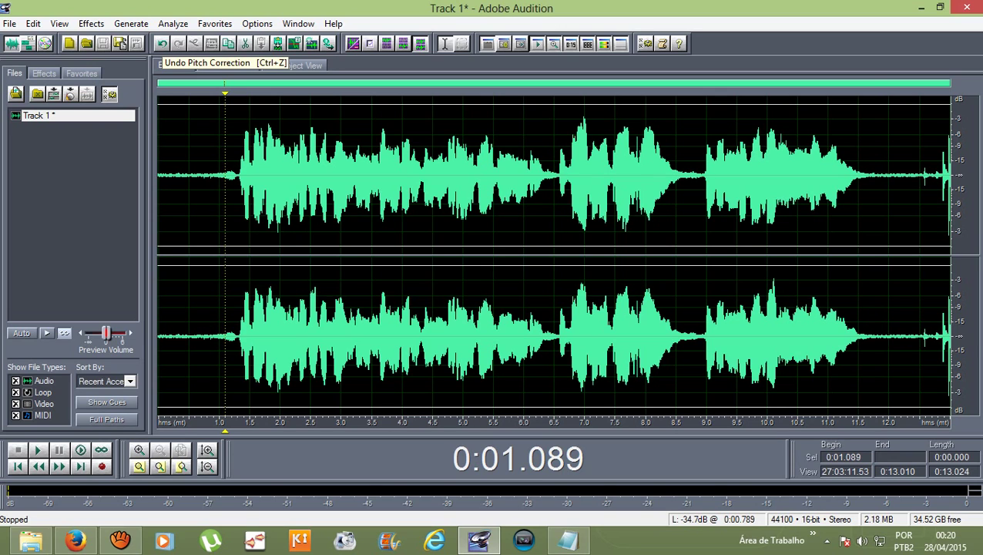
{"action": "left_click", "coordinate": [162, 44]}
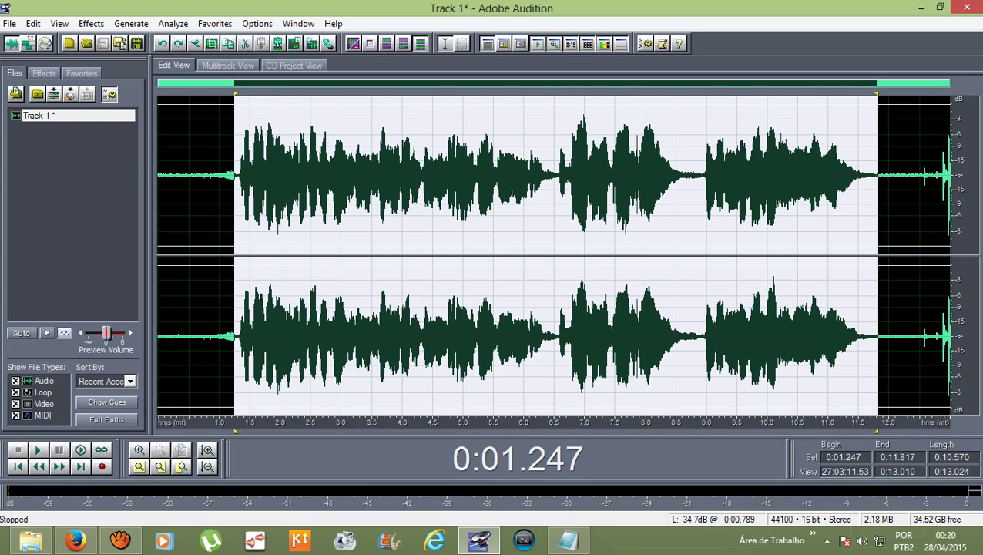
- Try the Auto-Tune Evo VST effect on the selected vocal using the auto preset, Retune Speed 0 and all scale notes bypassed
{"action": "left_click", "coordinate": [91, 23]}
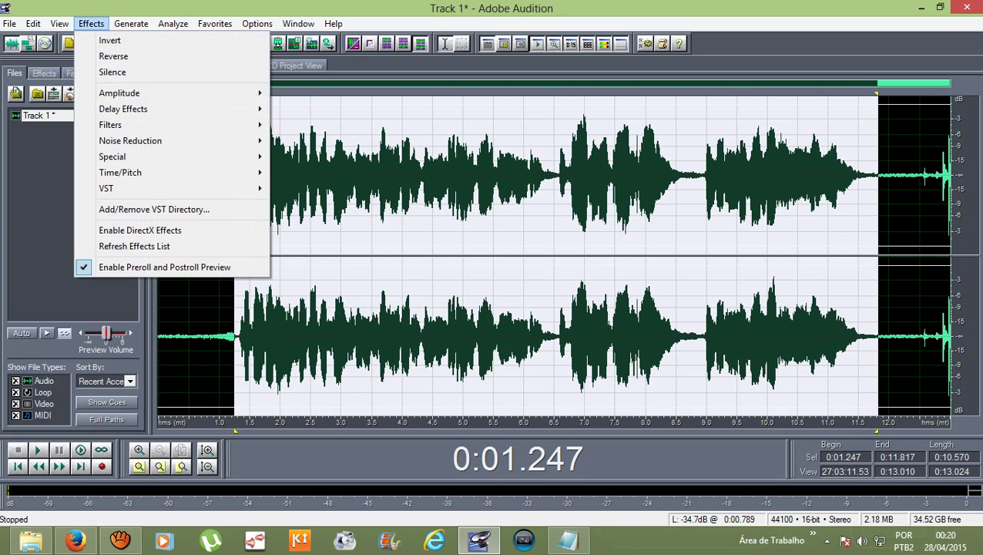
{"action": "mouse_move", "coordinate": [115, 188]}
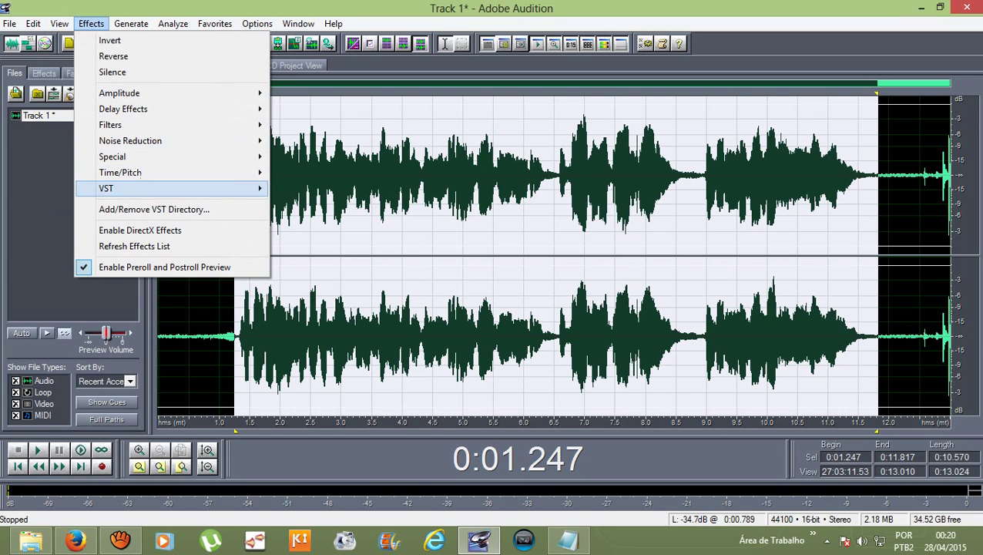
{"action": "left_click", "coordinate": [332, 188]}
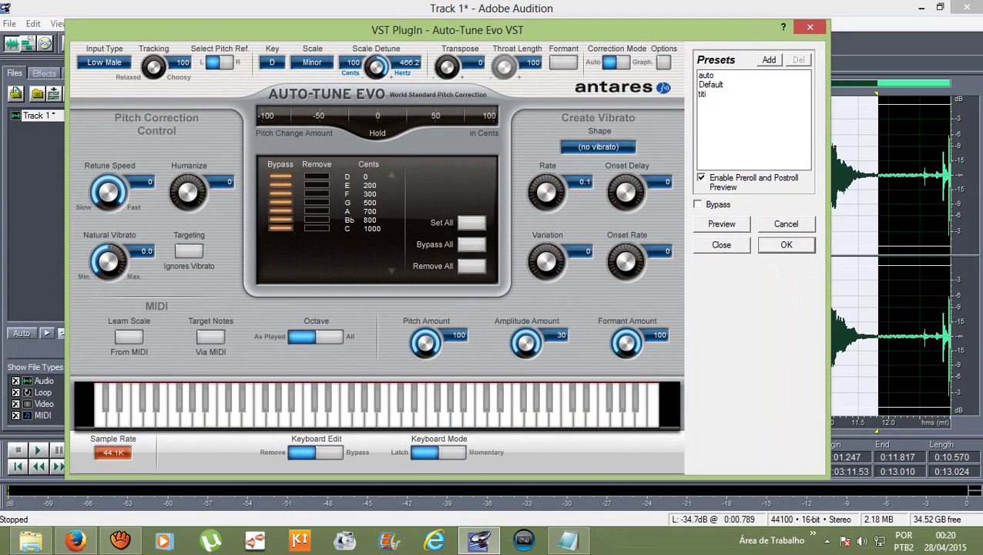
{"action": "left_click", "coordinate": [705, 75]}
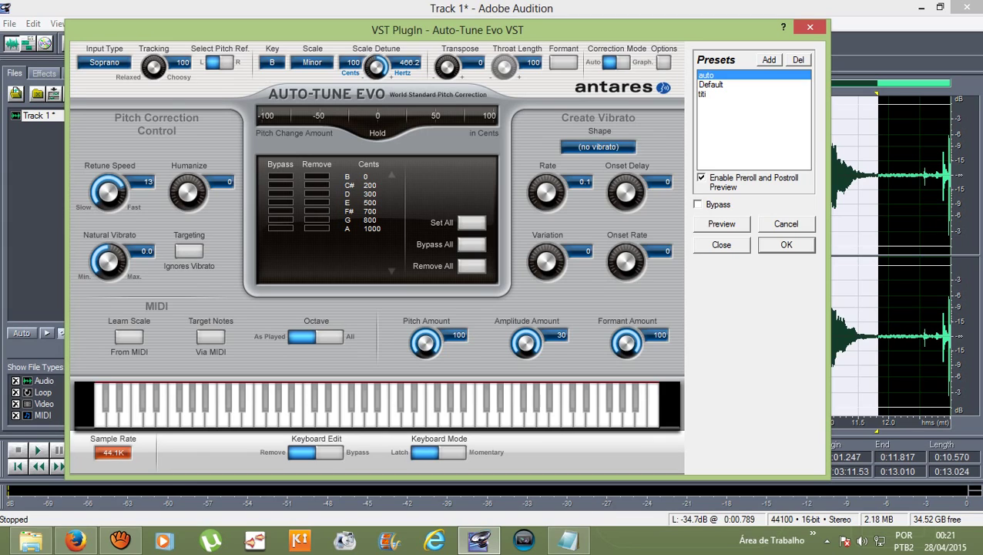
{"action": "mouse_move", "coordinate": [108, 191]}
{"action": "left_mouse_down"}
{"action": "mouse_move", "coordinate": [108, 224]}
{"action": "mouse_move", "coordinate": [108, 208]}
{"action": "left_mouse_up"}
{"action": "key", "text": "space"}
{"action": "left_click_drag", "start_coordinate": [107, 191], "coordinate": [108, 202]}
{"action": "left_click_drag", "start_coordinate": [280, 176], "coordinate": [280, 228]}
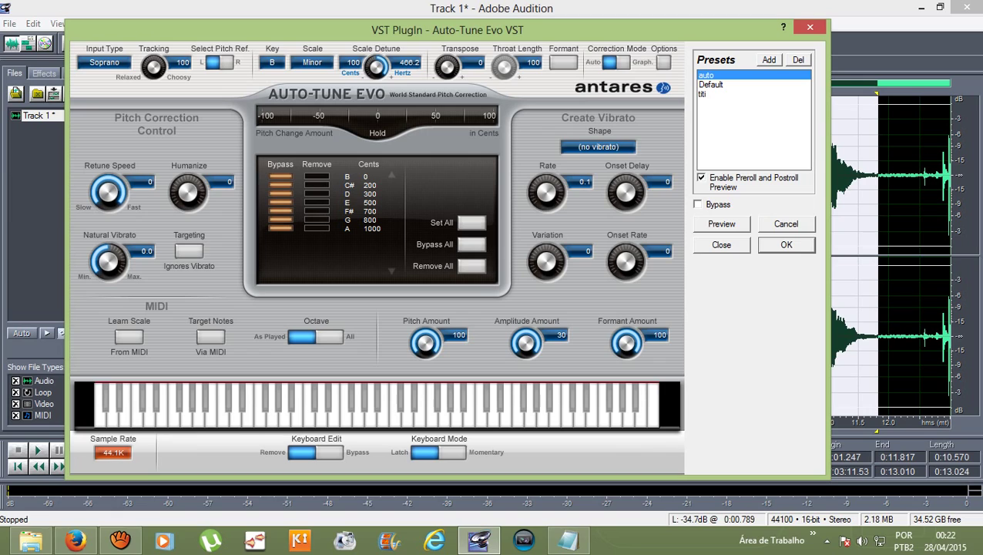
{"action": "key", "text": "space"}
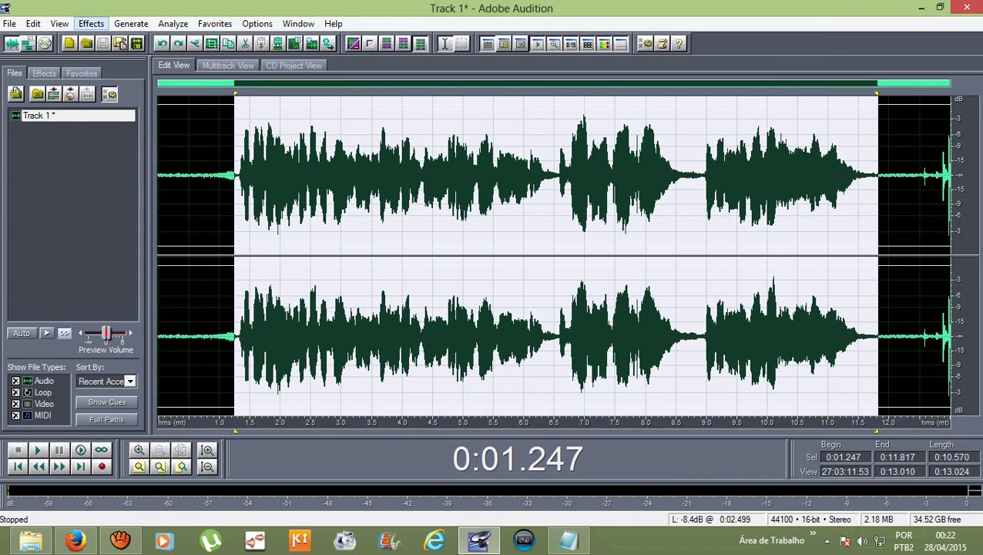
- Apply Auto-Tune Evo to the selected vocal with the auto preset, Retune Speed set to 0 and Bypass All for the notes
{"action": "left_click", "coordinate": [91, 24]}
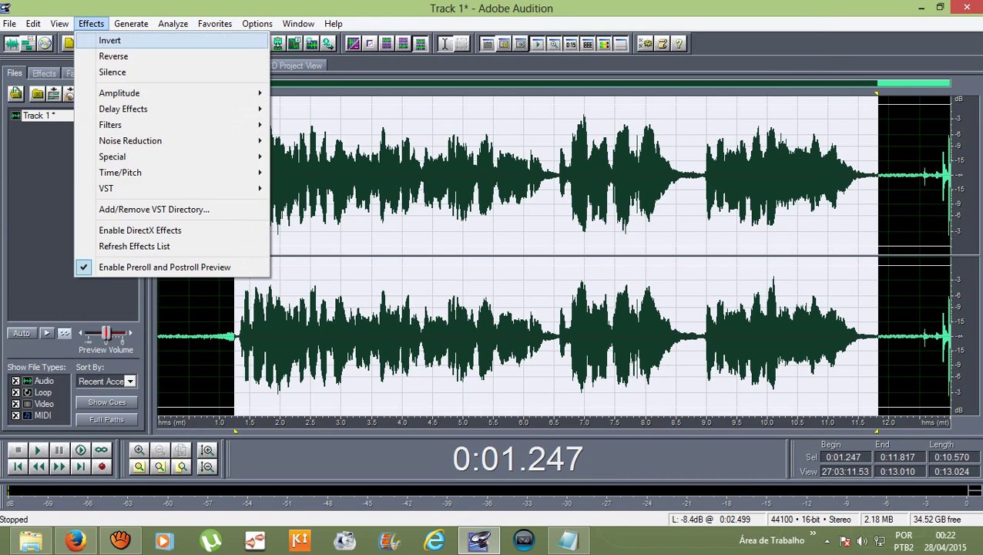
{"action": "mouse_move", "coordinate": [108, 188]}
{"action": "left_click", "coordinate": [331, 188]}
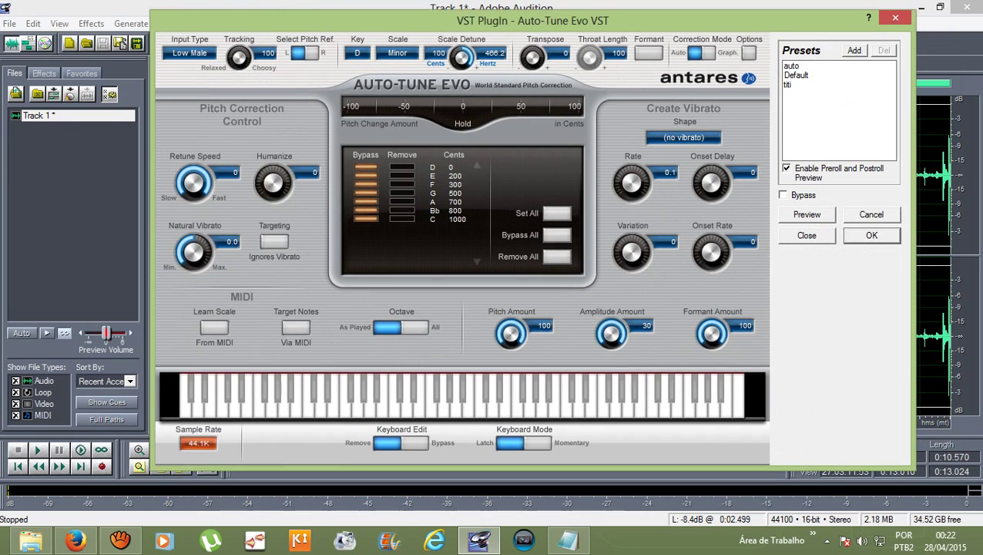
{"action": "left_click", "coordinate": [791, 65]}
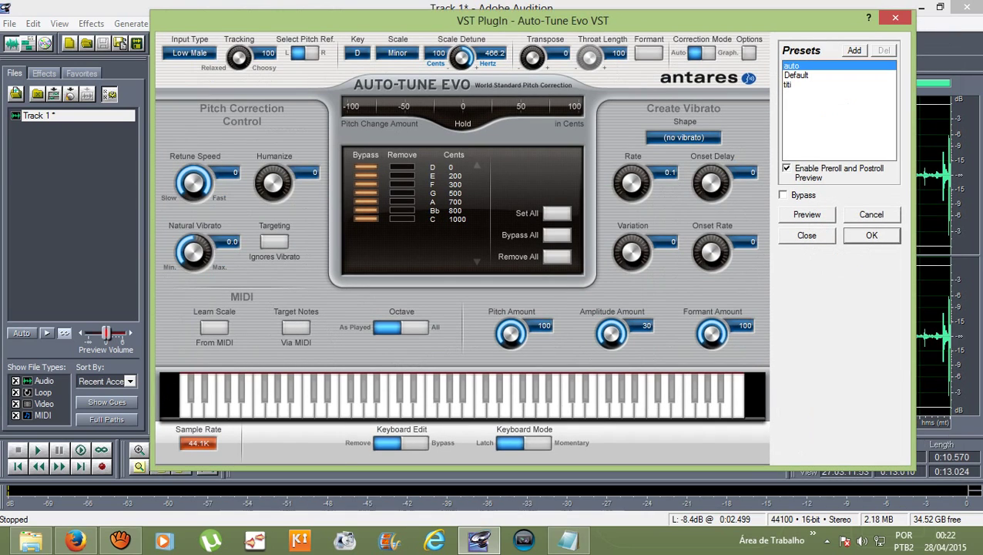
{"action": "left_click_drag", "start_coordinate": [193, 182], "coordinate": [193, 189]}
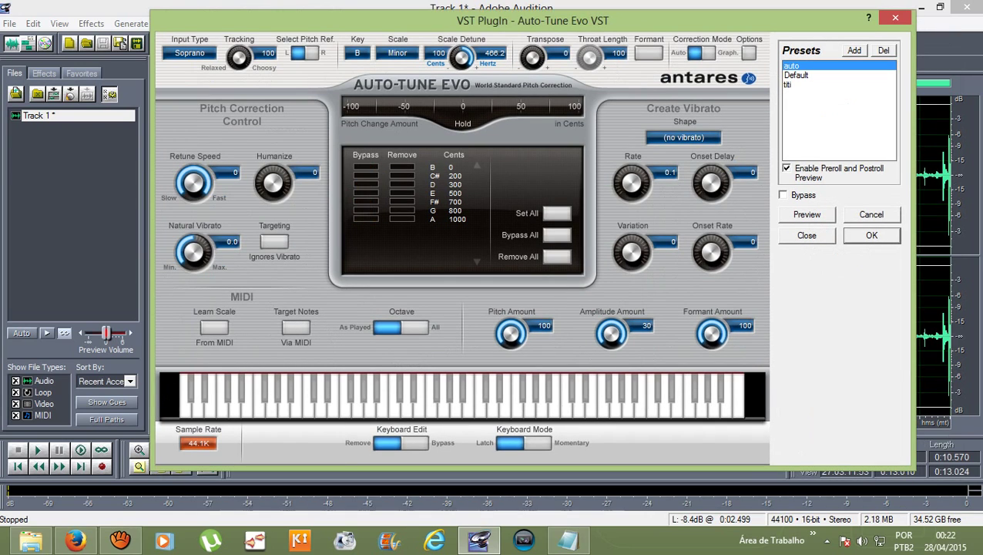
{"action": "left_click", "coordinate": [556, 234]}
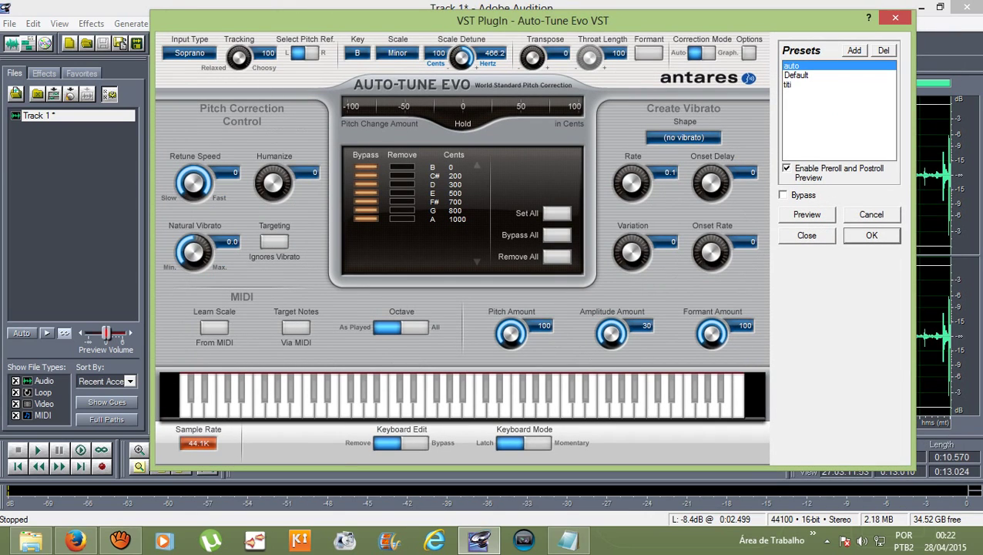
{"action": "key", "text": "Return"}
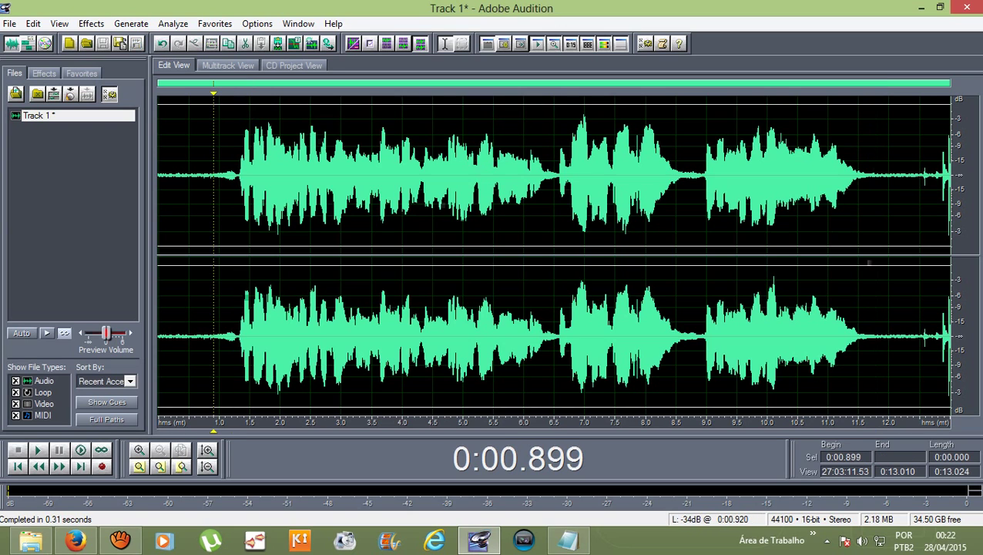
- Place the playback cursor at 0:00.899 and, in the multitrack session, move the vocal clip from Track 1 to Track 2
{"action": "left_click", "coordinate": [214, 177]}
{"action": "left_click", "coordinate": [227, 65]}
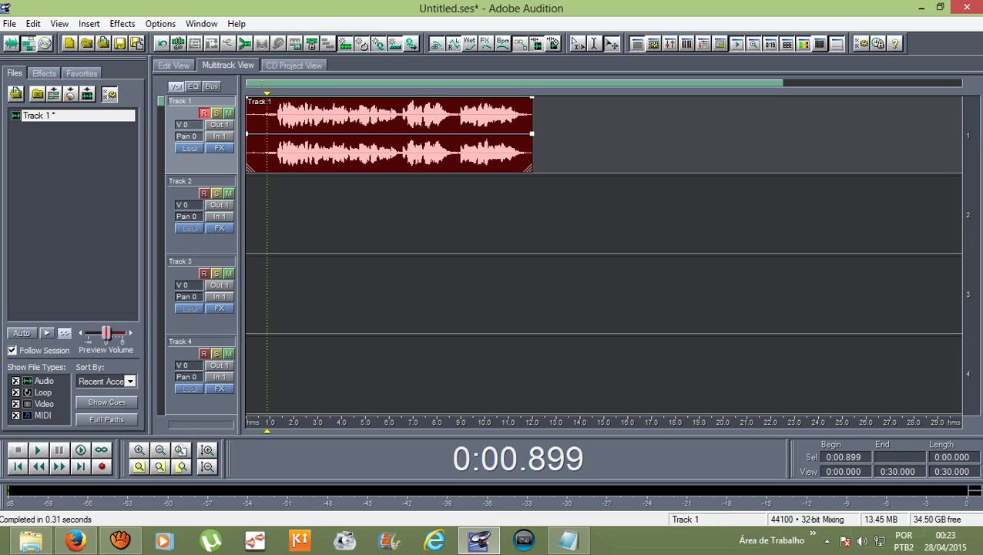
{"action": "left_click_drag", "start_coordinate": [385, 135], "coordinate": [385, 215]}
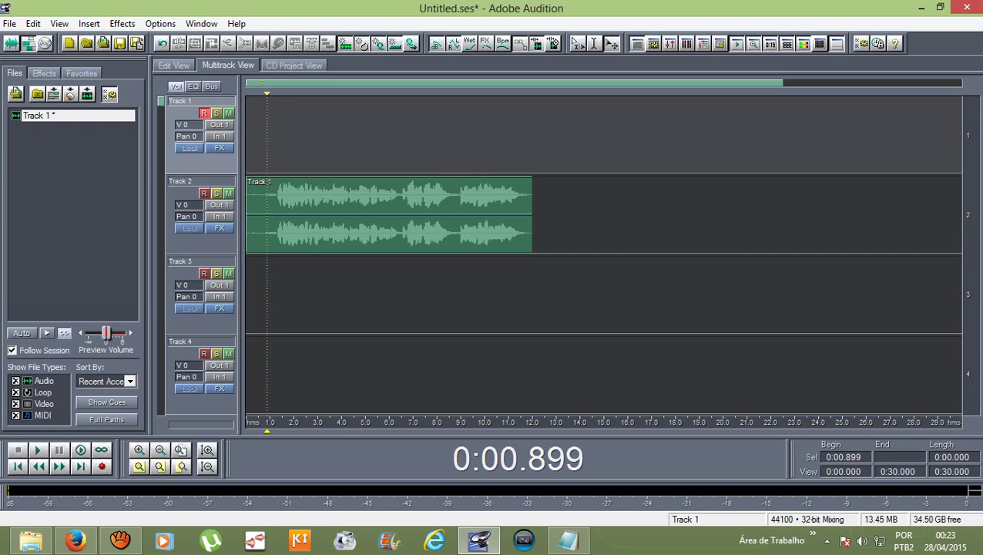
- Show the audio export dialog for the session mixdown and close it without exporting
{"action": "left_click", "coordinate": [9, 23]}
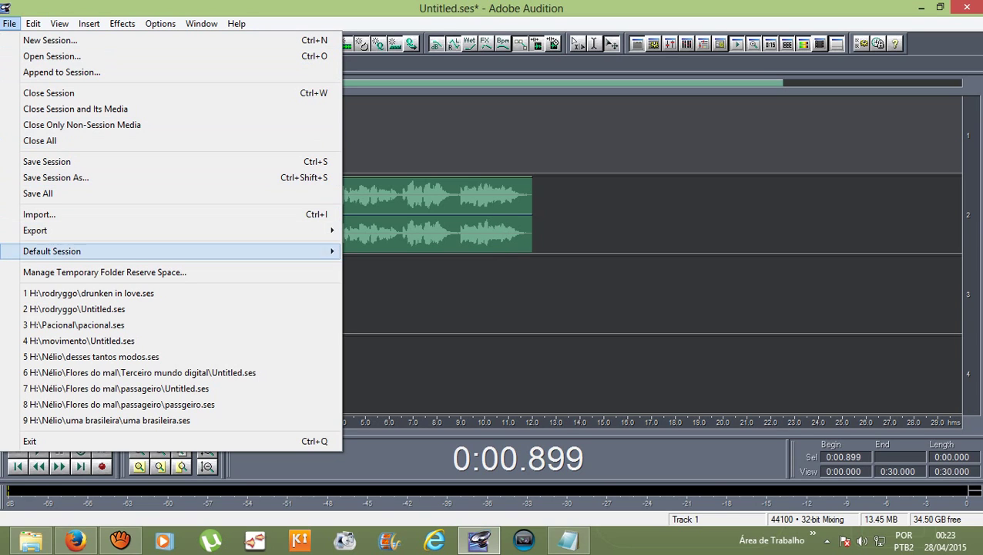
{"action": "mouse_move", "coordinate": [154, 230]}
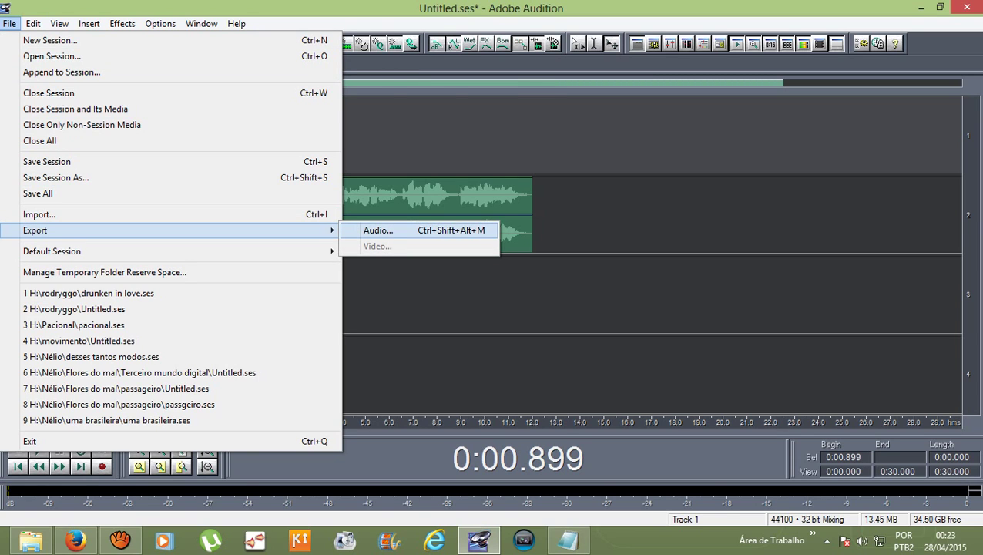
{"action": "key", "text": "Return"}
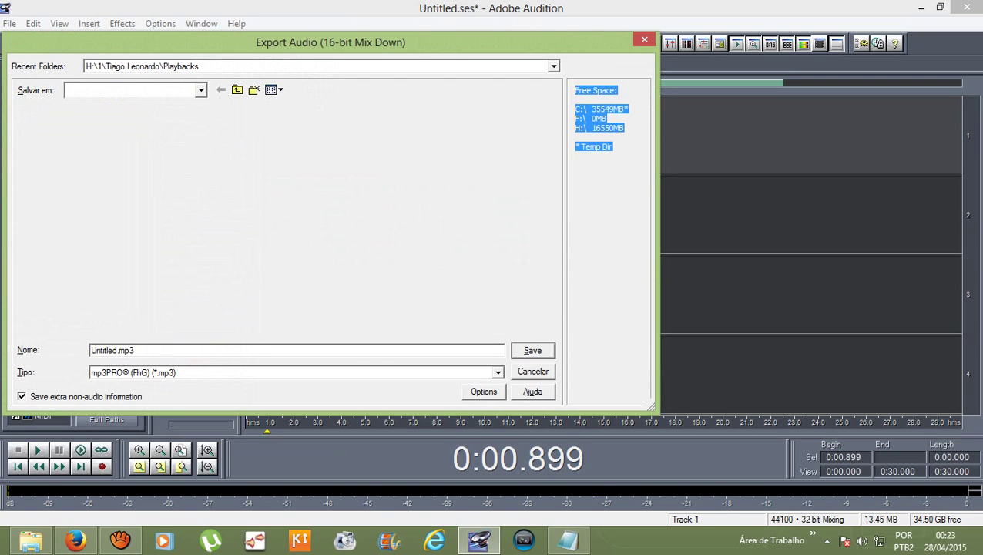
{"action": "key", "text": "Escape"}
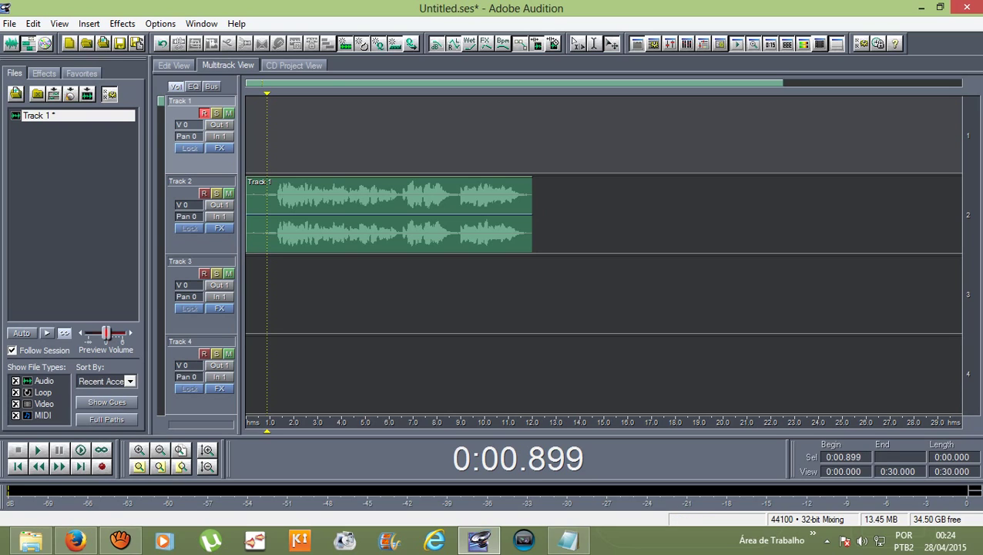
- Select the vocal clip on Track 2, play the session from 0:00.899 and stop playback near the clip's end
{"action": "left_click", "coordinate": [389, 215]}
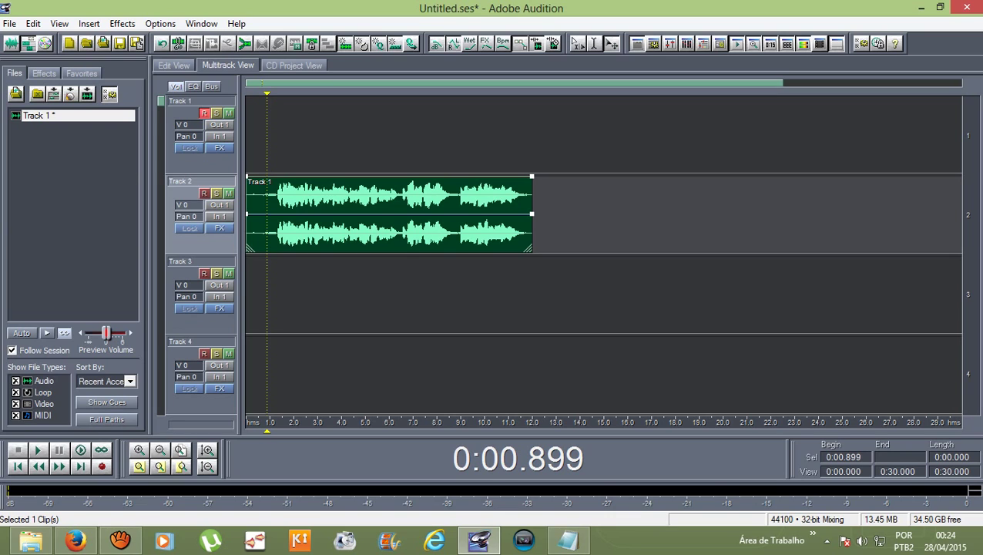
{"action": "key", "text": "space"}
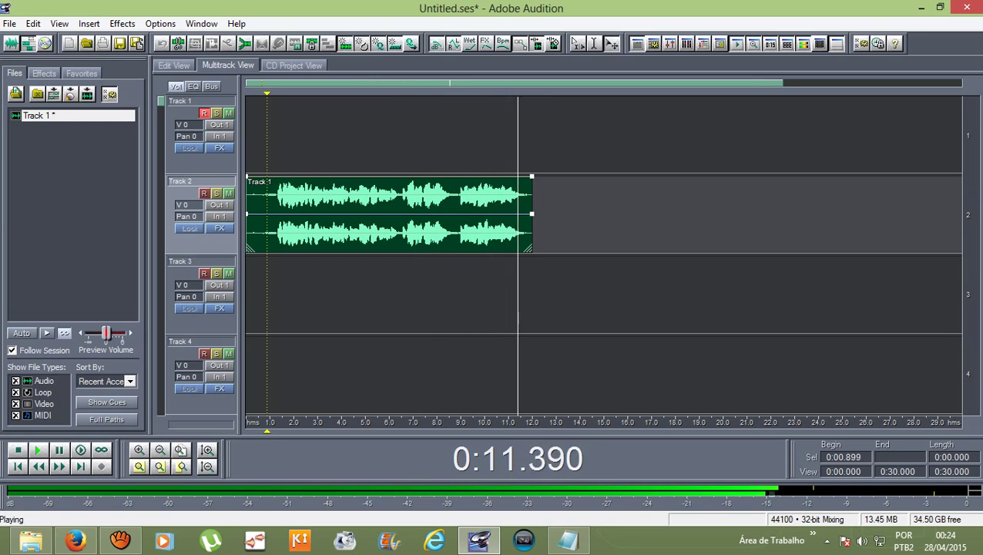
{"action": "key", "text": "space"}
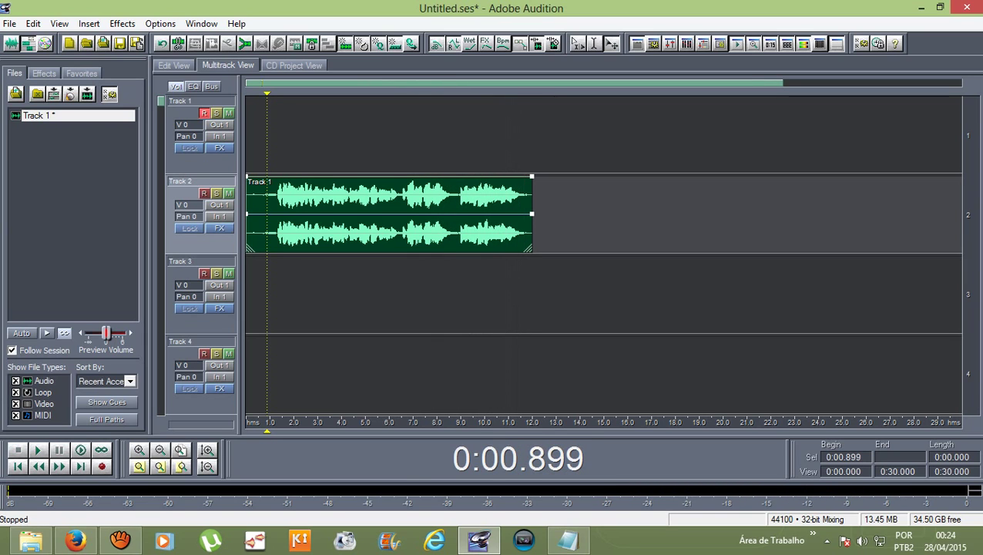